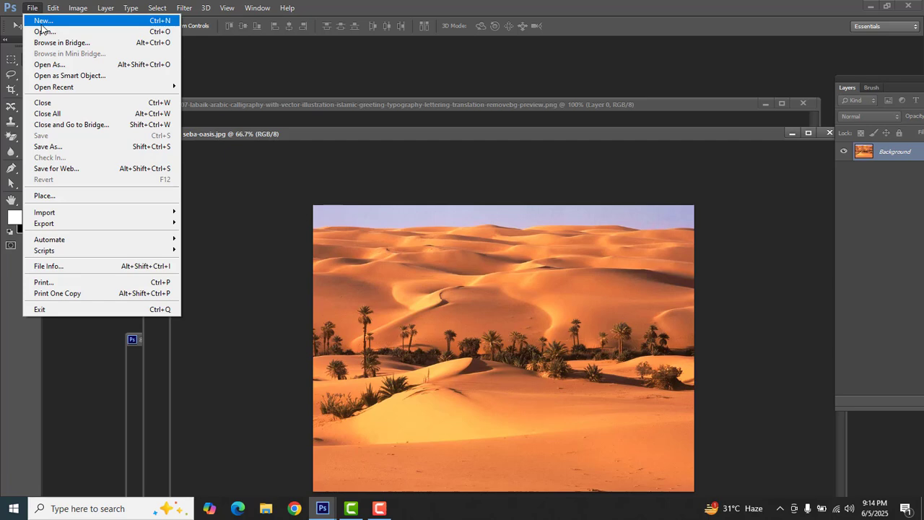
Start a new document using the International Paper preset at A4 size.
click(42, 22)
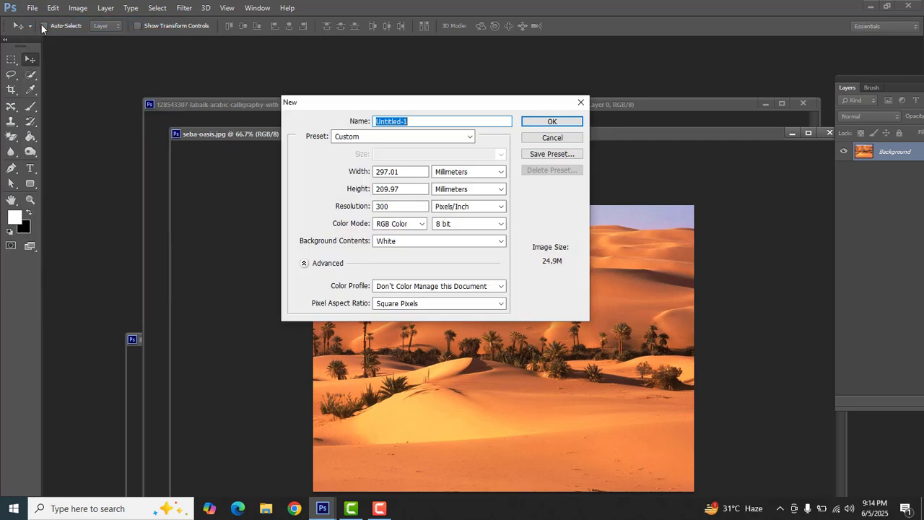
click(472, 139)
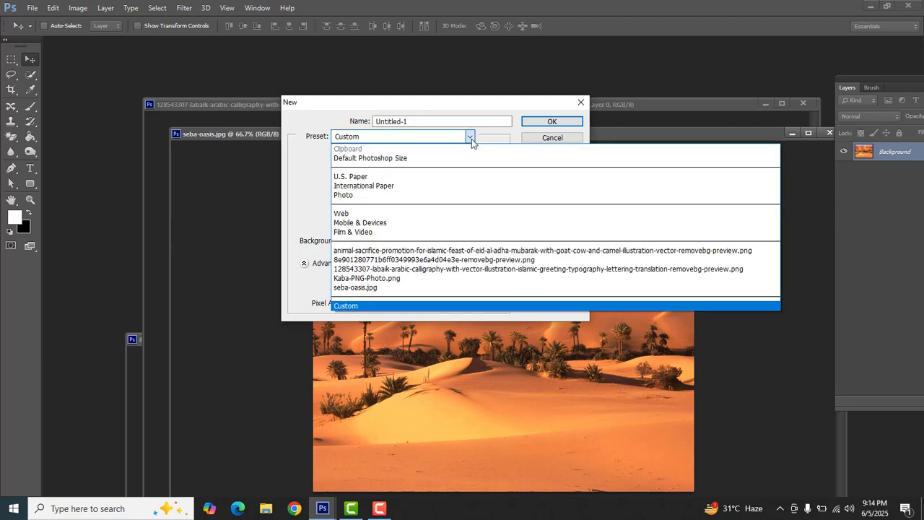
click(411, 186)
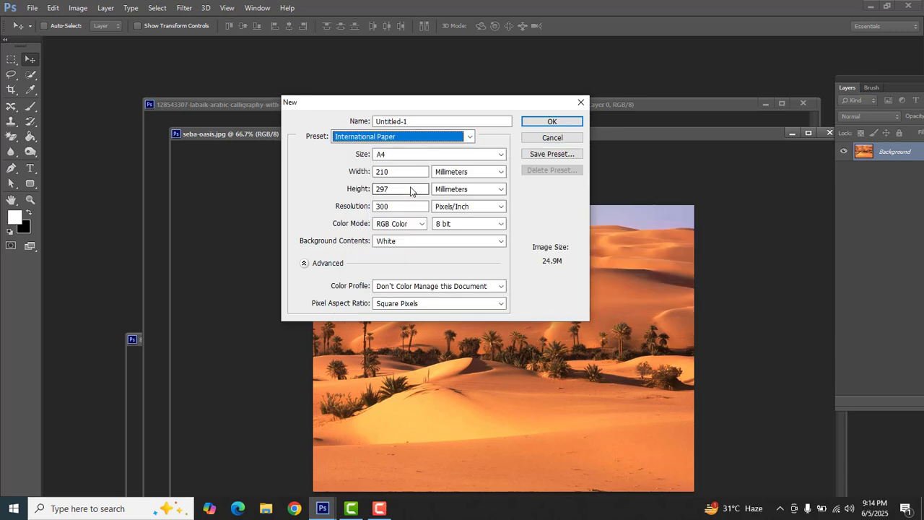
click(501, 155)
click(429, 167)
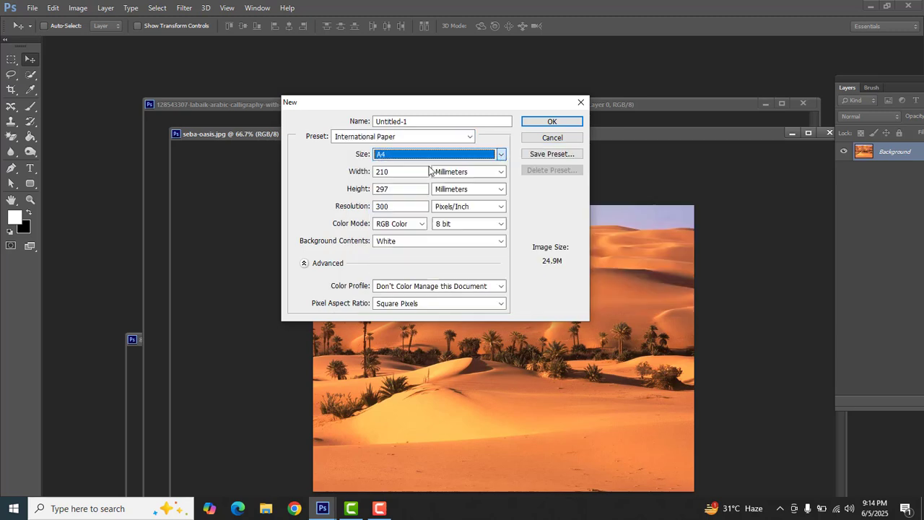
Set the page to 297 mm wide and 210 mm high at 300 pixels/inch and create the document.
click(385, 172)
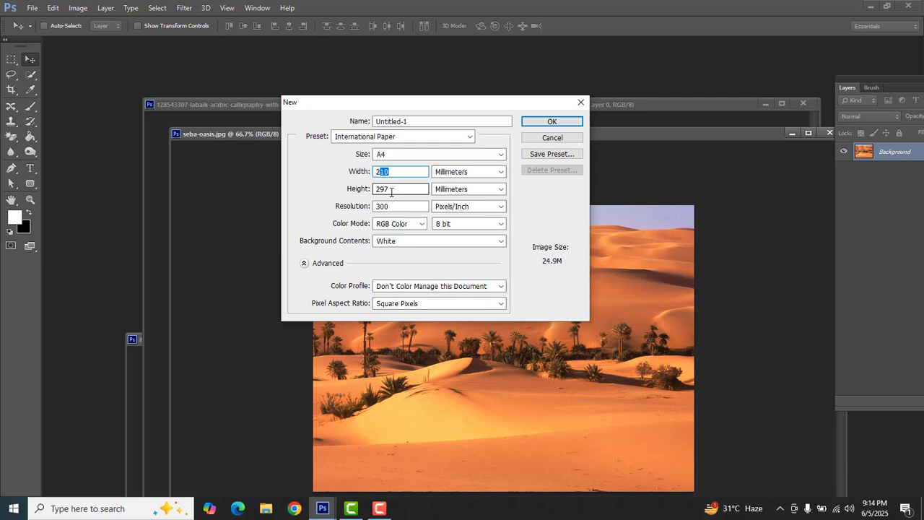
text(97)
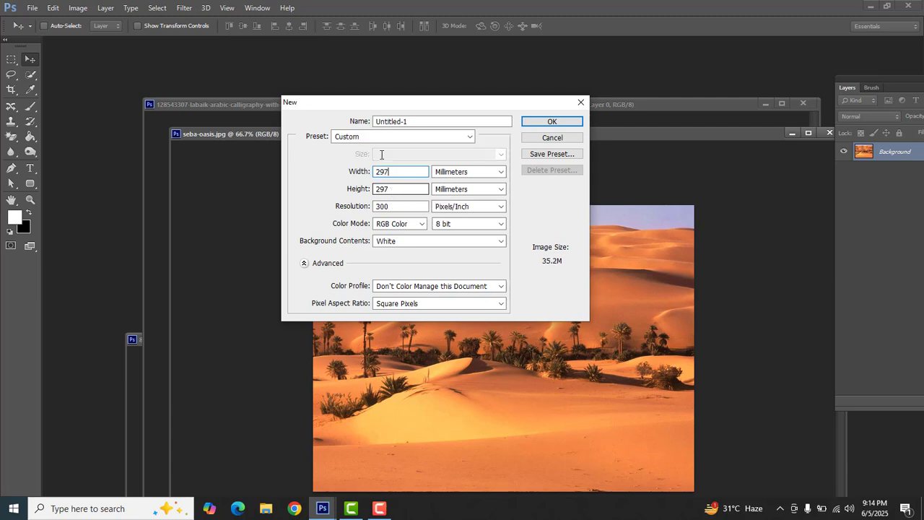
click(382, 189)
drag(374, 188, 385, 188)
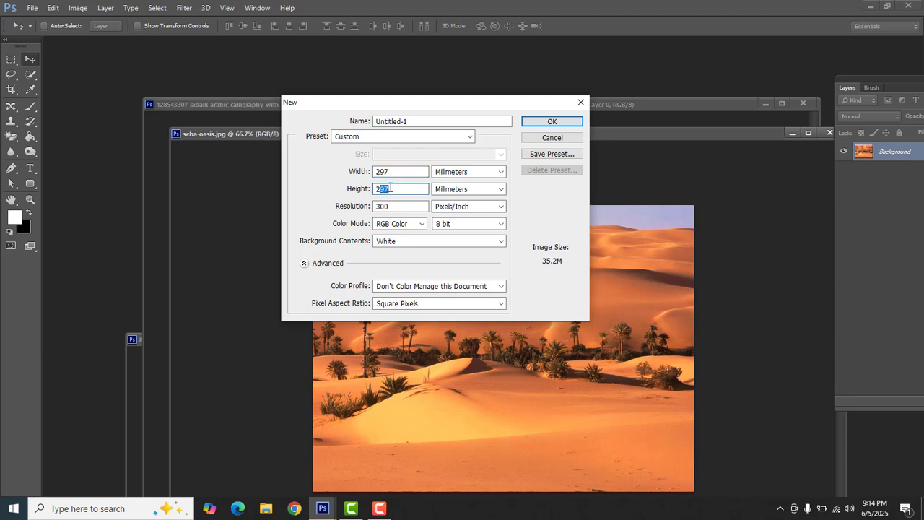
text(10)
key(Tab)
click(400, 207)
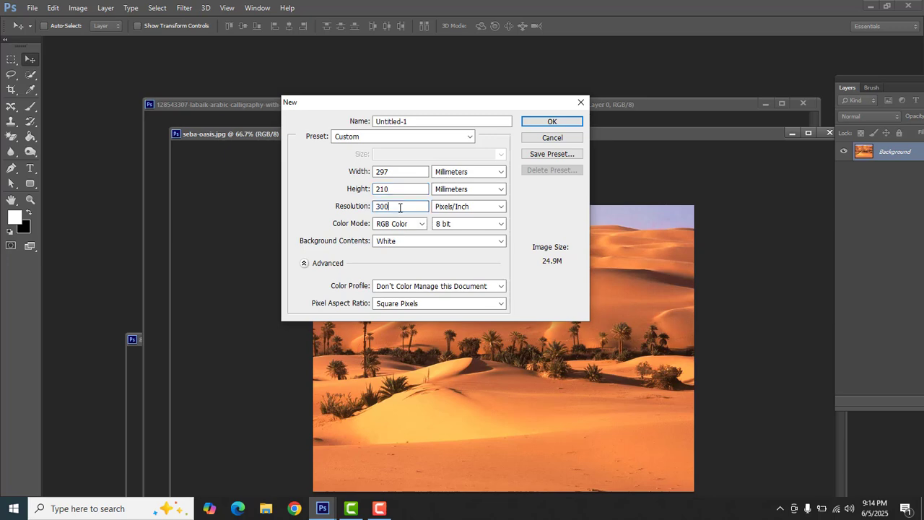
click(551, 122)
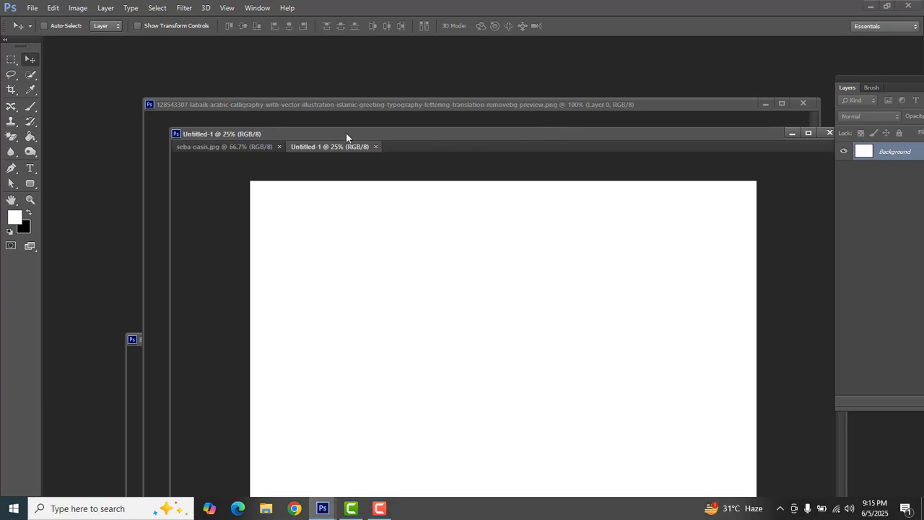
Copy the seba-oasis.jpg desert photo onto the blank Untitled-1 canvas and close the source photo.
mouse_move(347, 135)
mouse_down()
mouse_move(346, 87)
mouse_move(343, 130)
mouse_up()
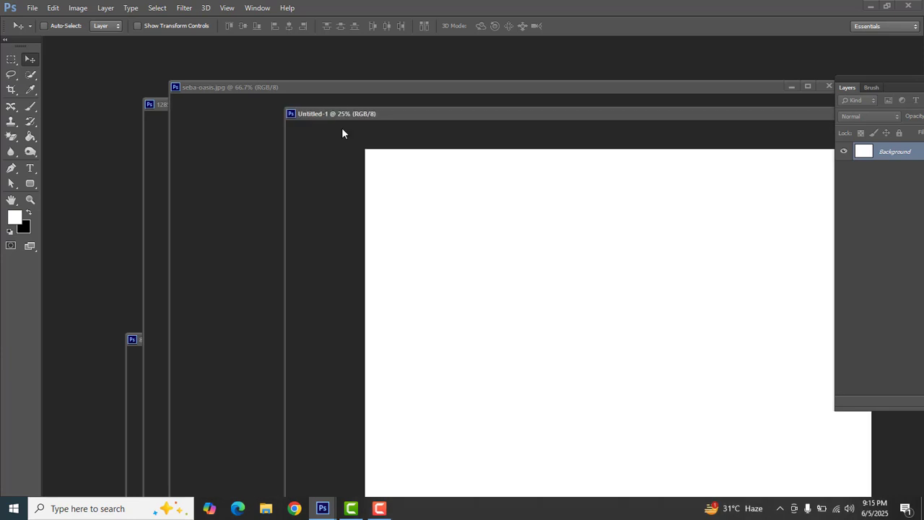
click(338, 89)
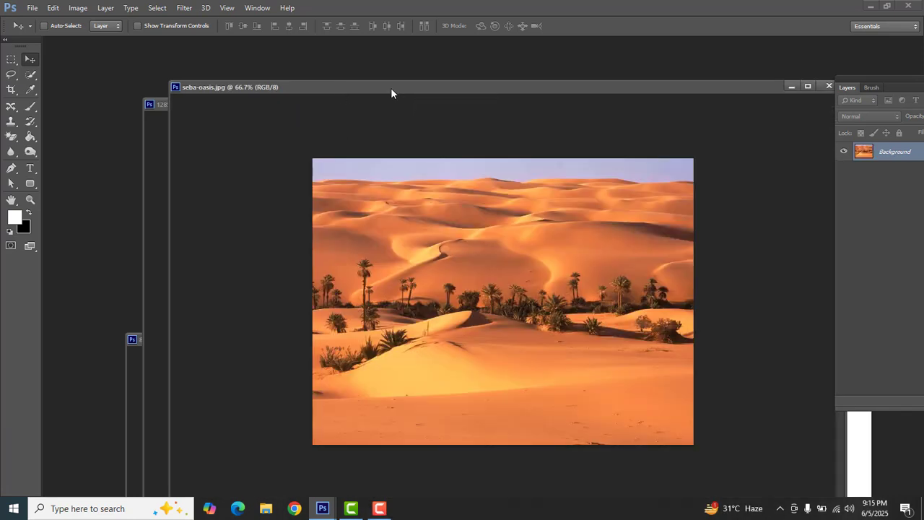
drag(391, 90, 118, 79)
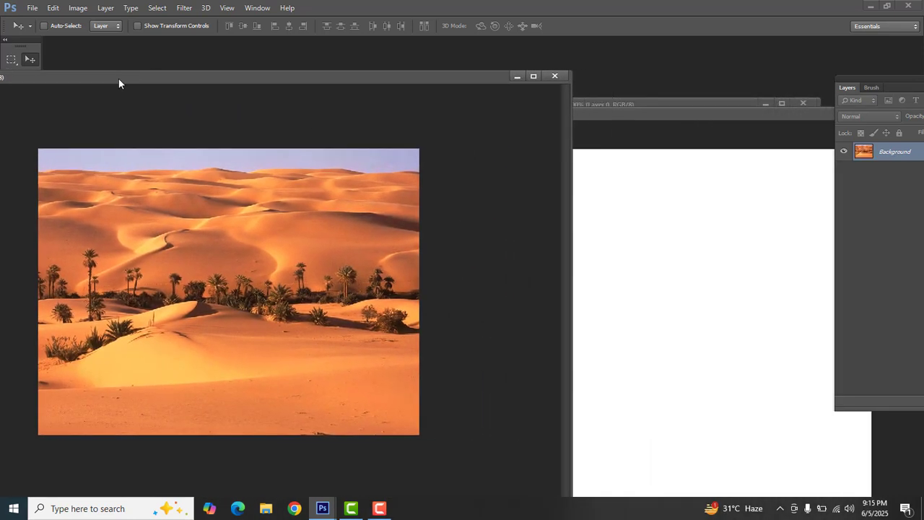
drag(304, 248, 637, 312)
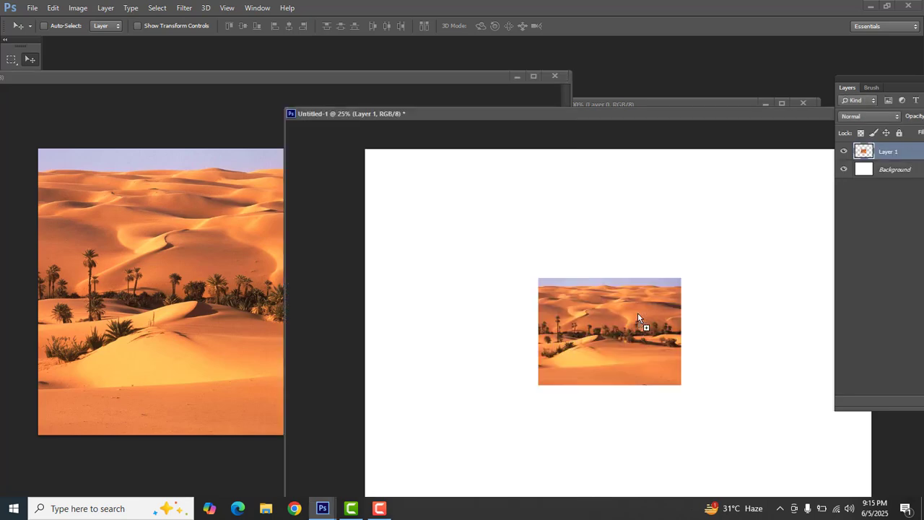
click(554, 76)
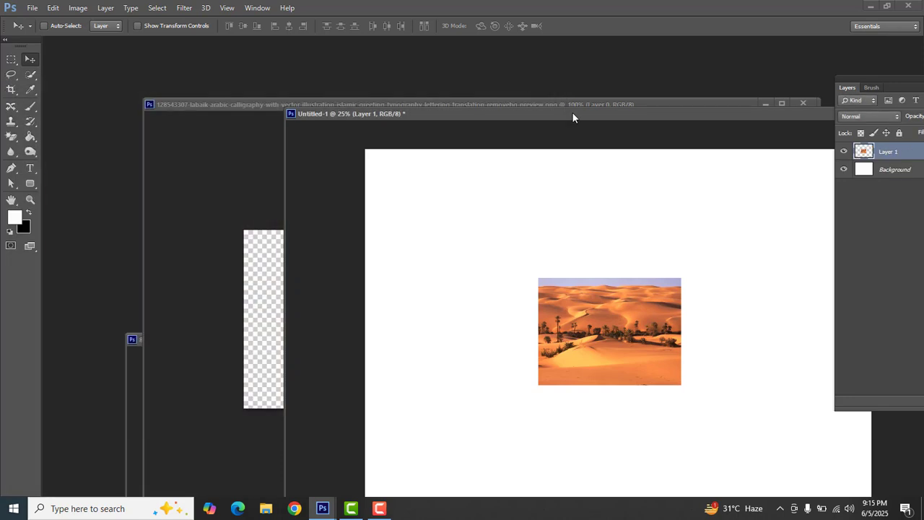
Scale the desert layer to about 363% wide and 361% high so it covers the whole canvas.
drag(570, 117, 415, 77)
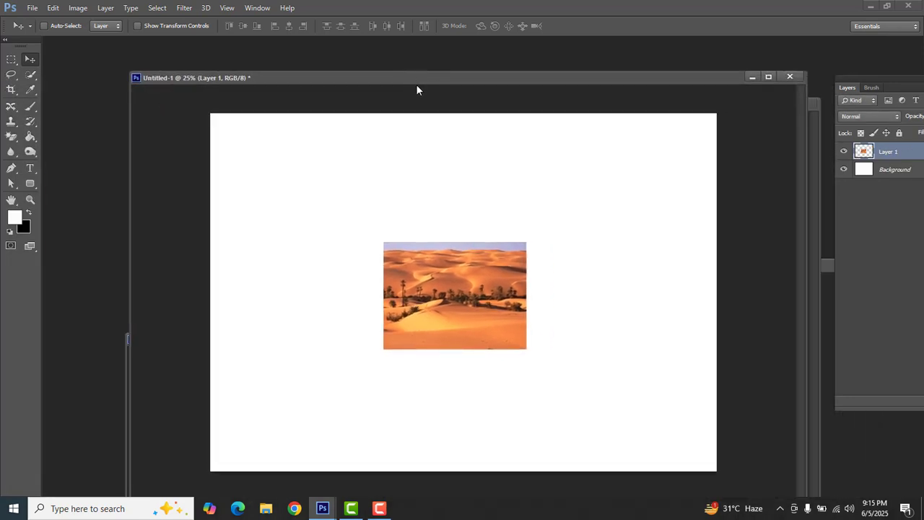
key(ctrl+t)
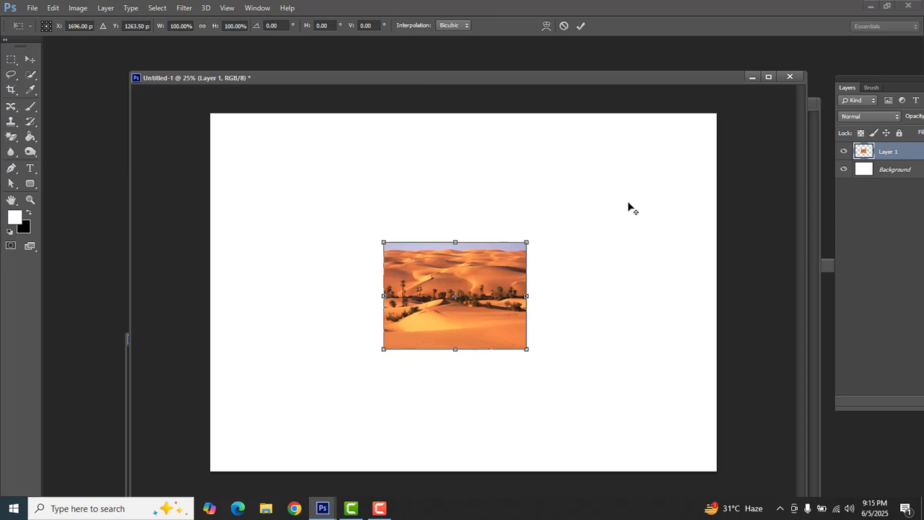
drag(532, 239, 752, 148)
drag(611, 270, 621, 270)
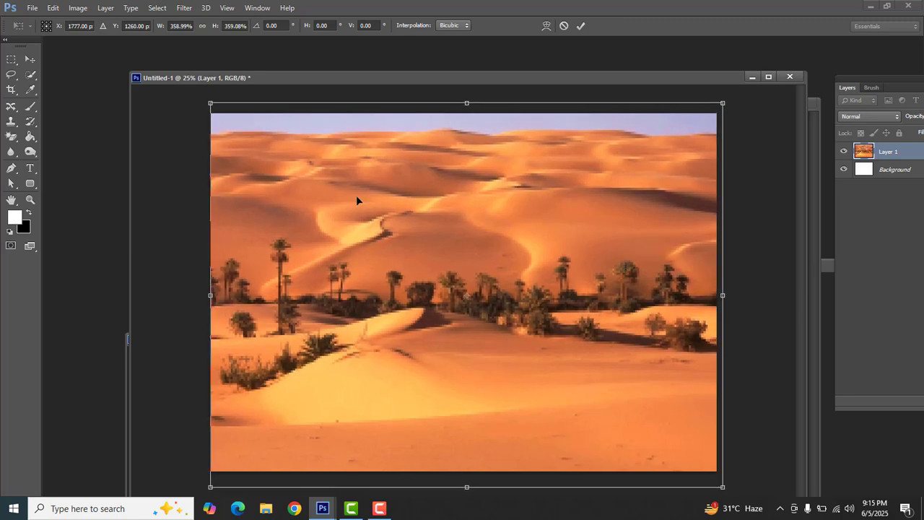
drag(209, 103, 201, 101)
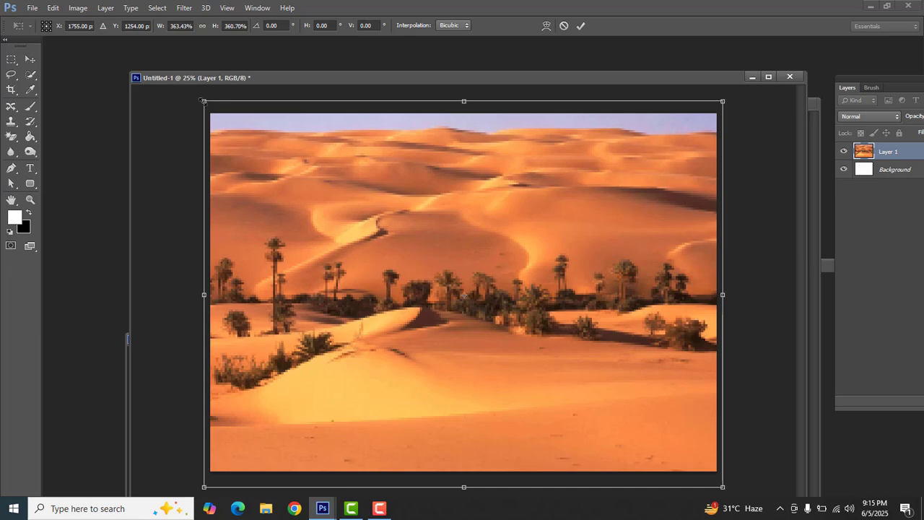
key(Return)
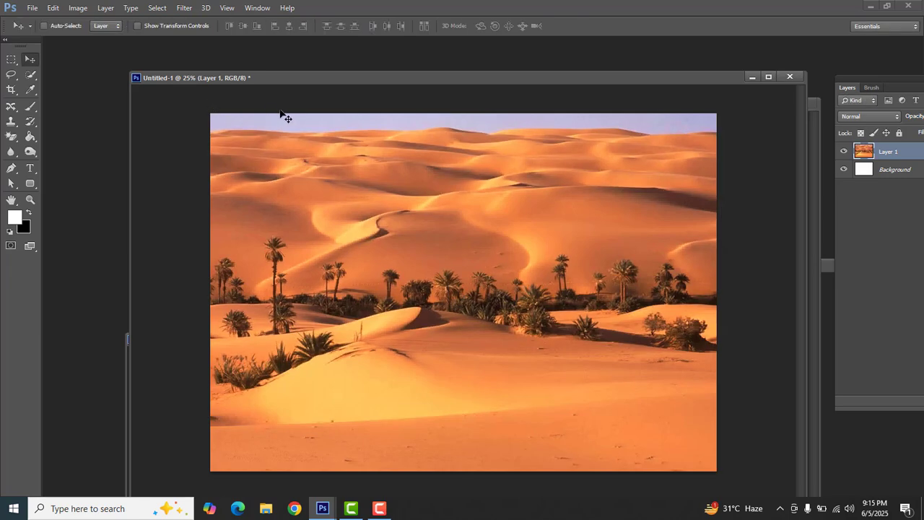
Copy the Kaaba and minaret from Kaba-PNG-Photo.png onto the middle of the desert scene.
drag(410, 79, 342, 123)
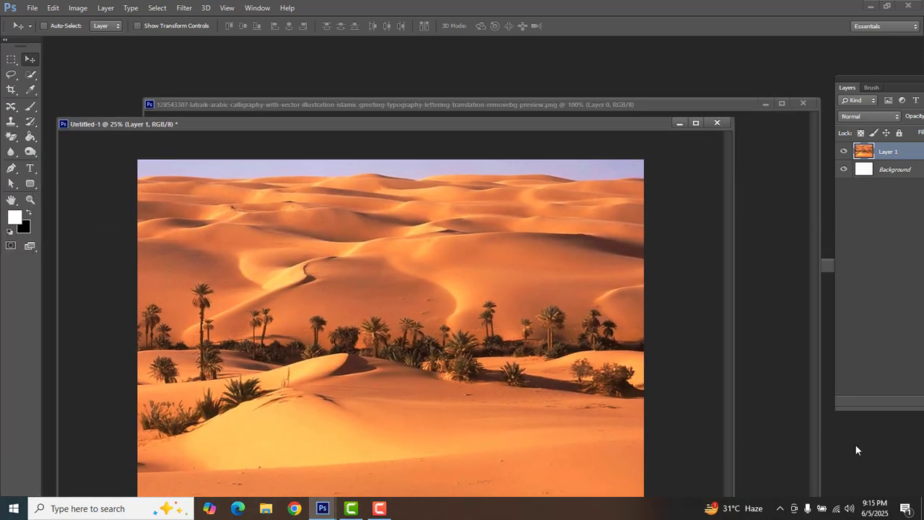
click(823, 423)
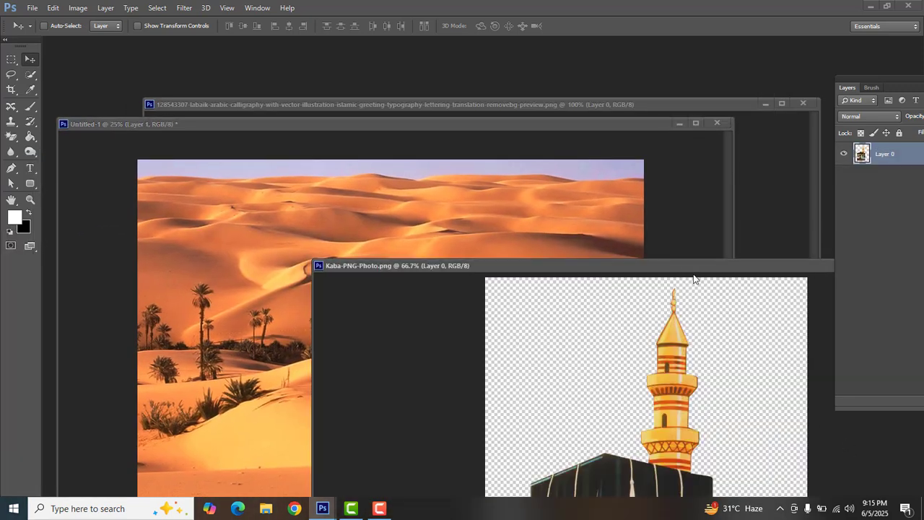
drag(693, 268, 833, 269)
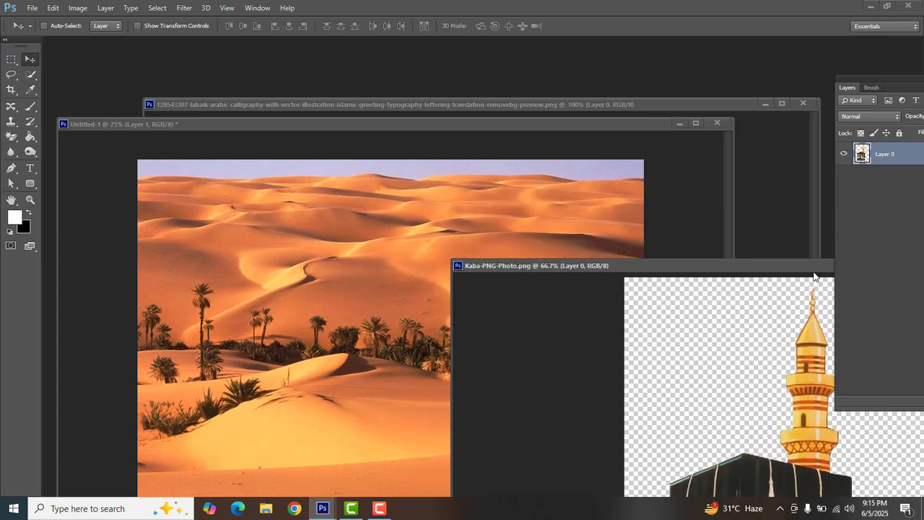
click(330, 124)
drag(330, 125, 348, 83)
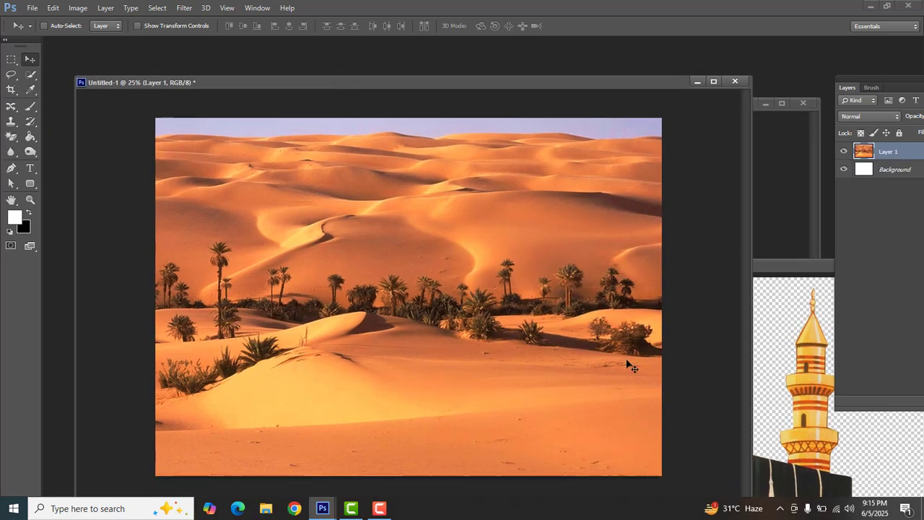
click(827, 409)
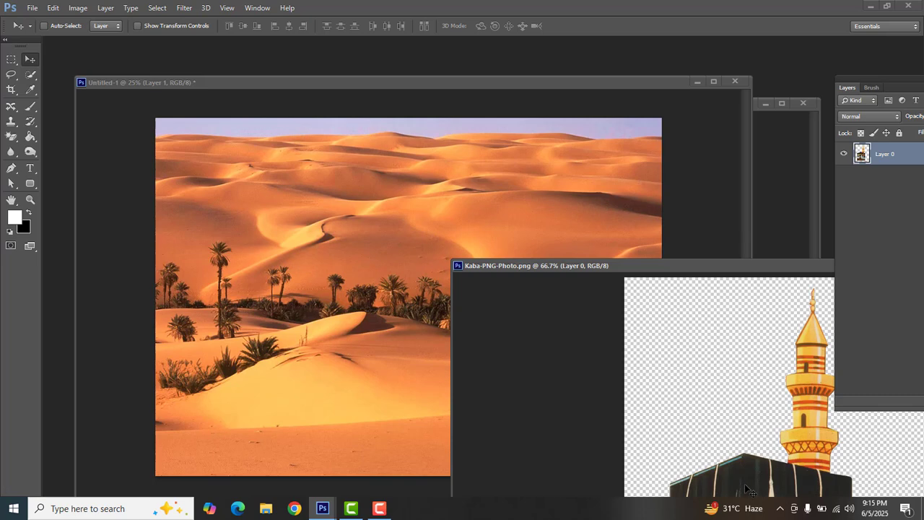
drag(740, 474, 374, 267)
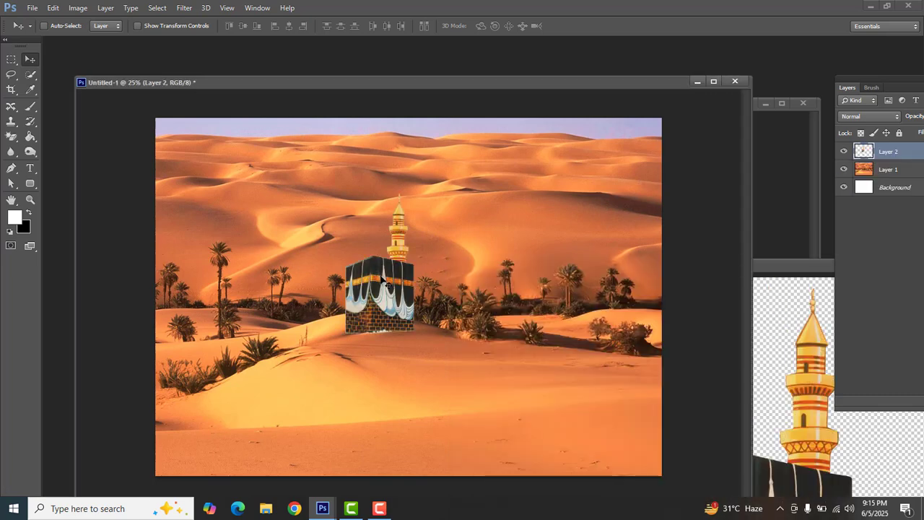
Scale the Kaaba layer to about 165% wide and 147% high, standing on the central dune with the minaret reaching the sky.
key(ctrl+t)
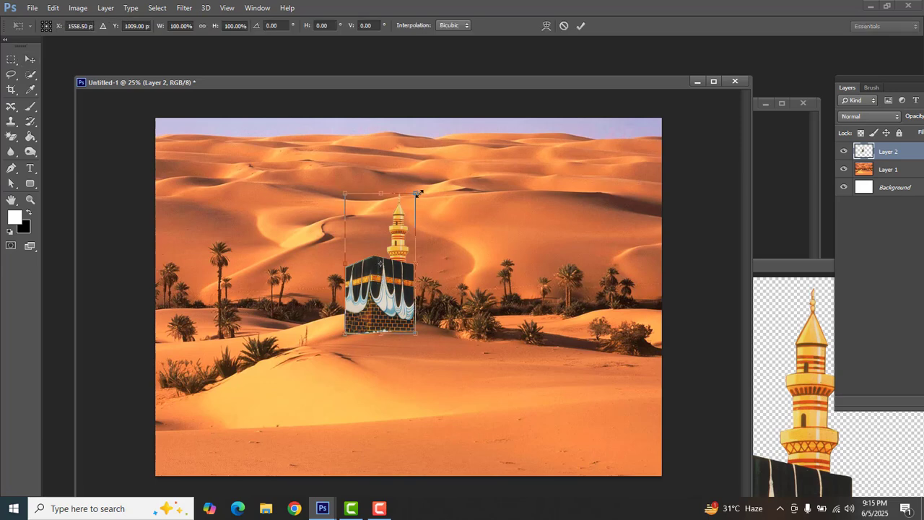
drag(418, 194, 439, 148)
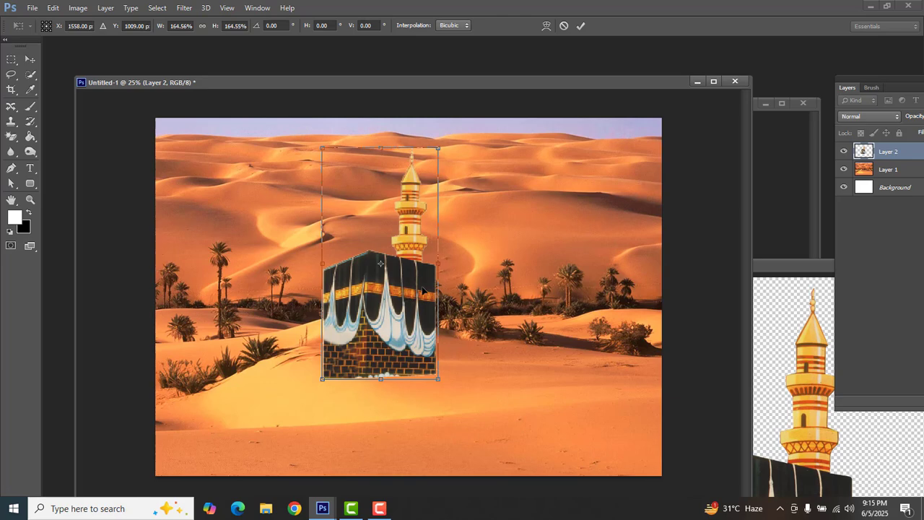
drag(422, 290, 444, 268)
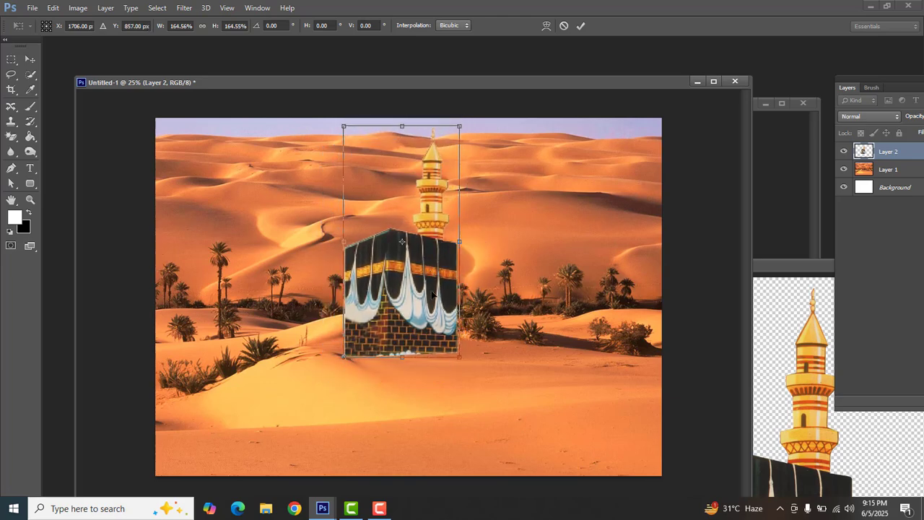
drag(406, 355, 404, 333)
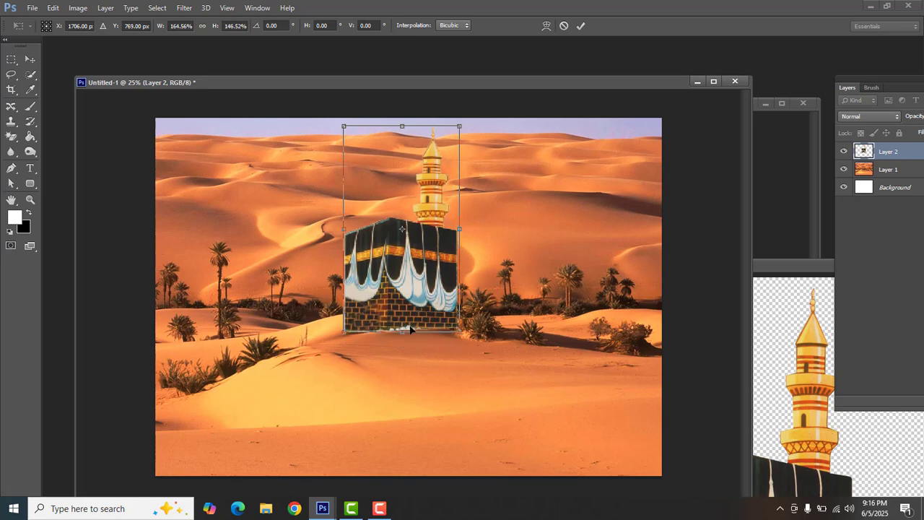
key(Return)
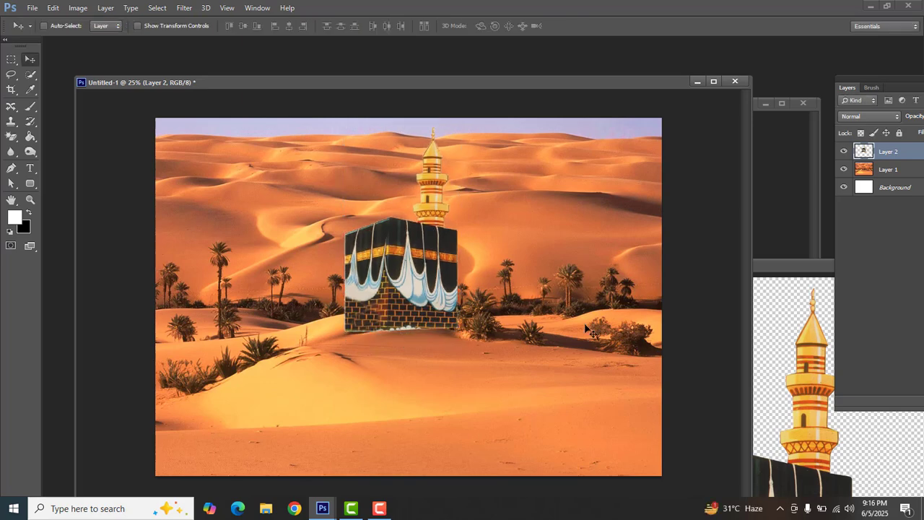
Close the Kaba-PNG-Photo.png source document.
click(784, 331)
drag(742, 279, 273, 344)
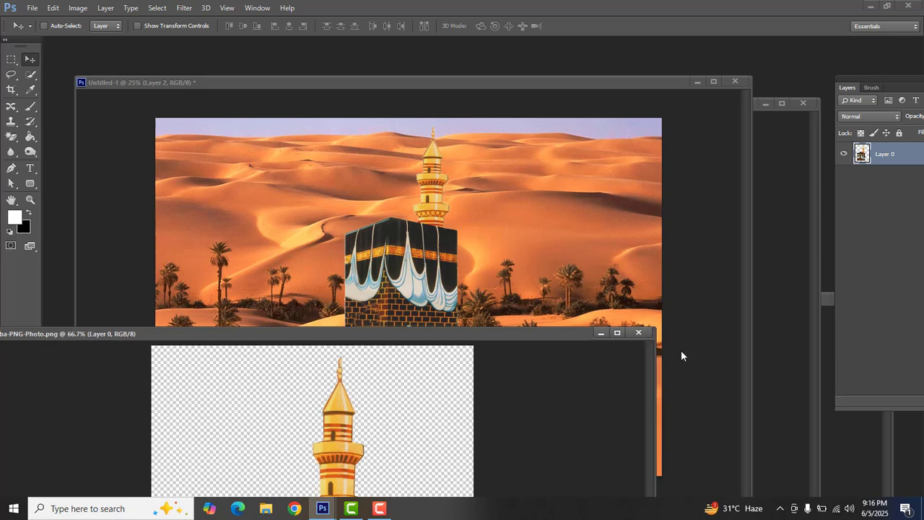
click(638, 333)
Copy the cow, goat and camel from the animal-sacrifice PNG onto the dune in front of the Kaaba, toward its left.
click(855, 423)
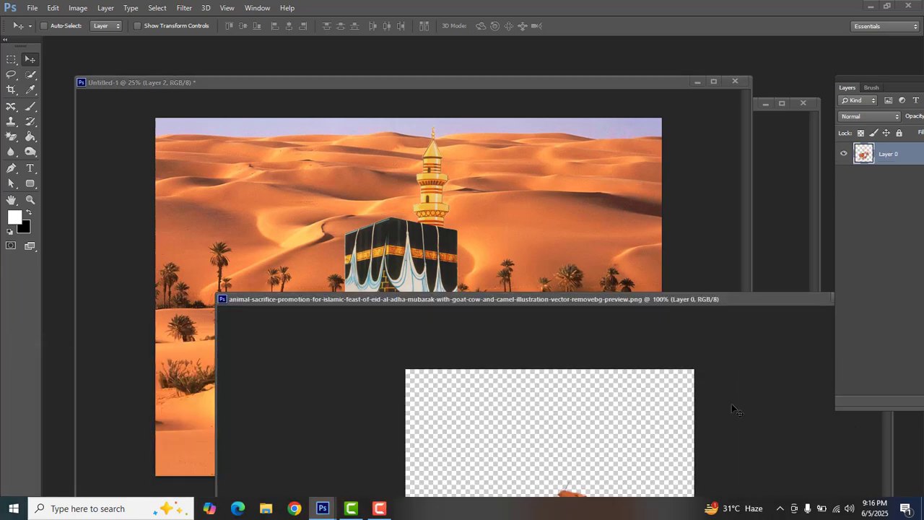
drag(625, 303, 804, 192)
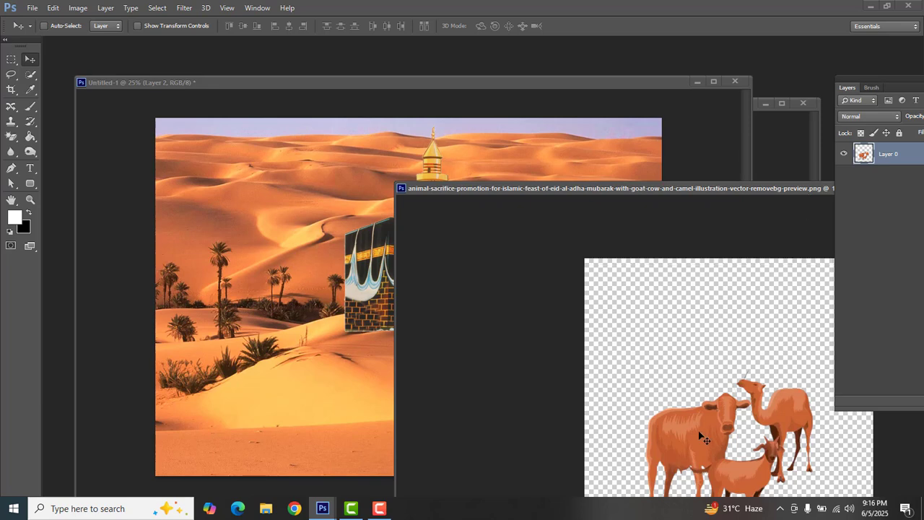
drag(704, 436, 307, 369)
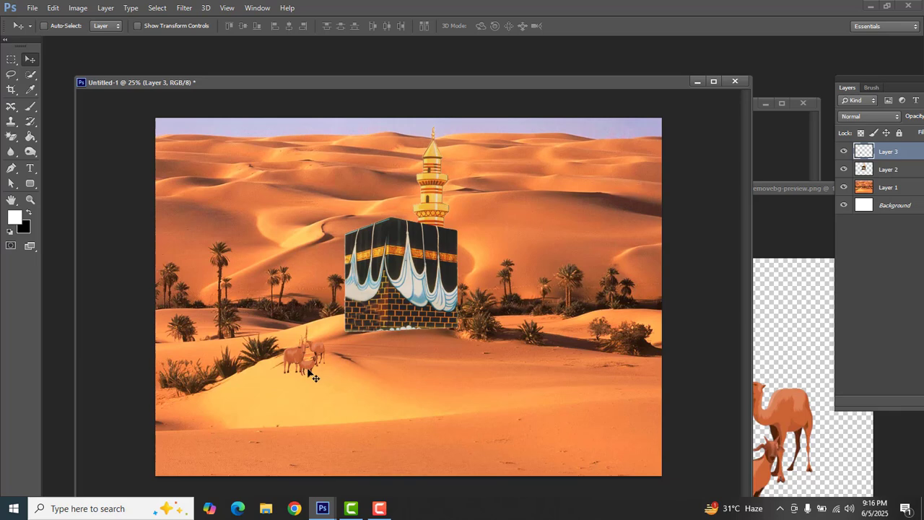
Scale the animal group to about 323% wide and 348% high, overlapping the Kaaba's lower left side.
key(ctrl+t)
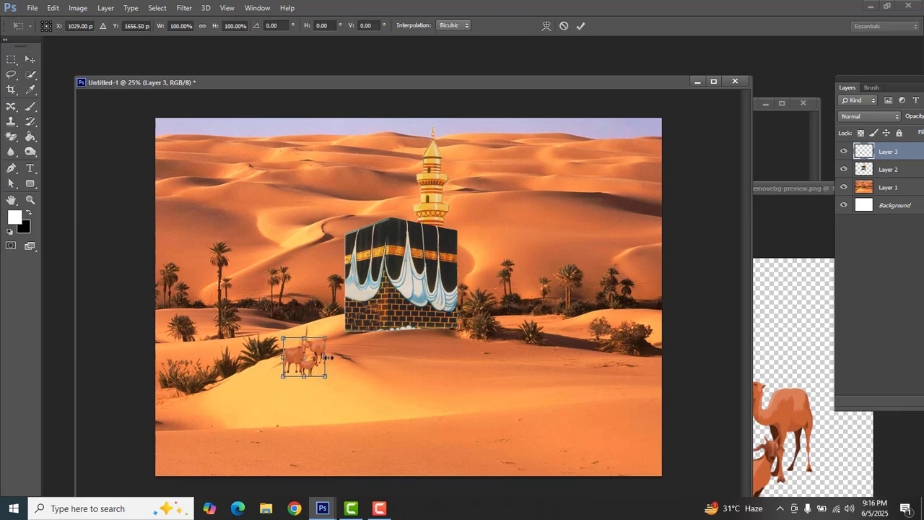
drag(326, 337, 378, 286)
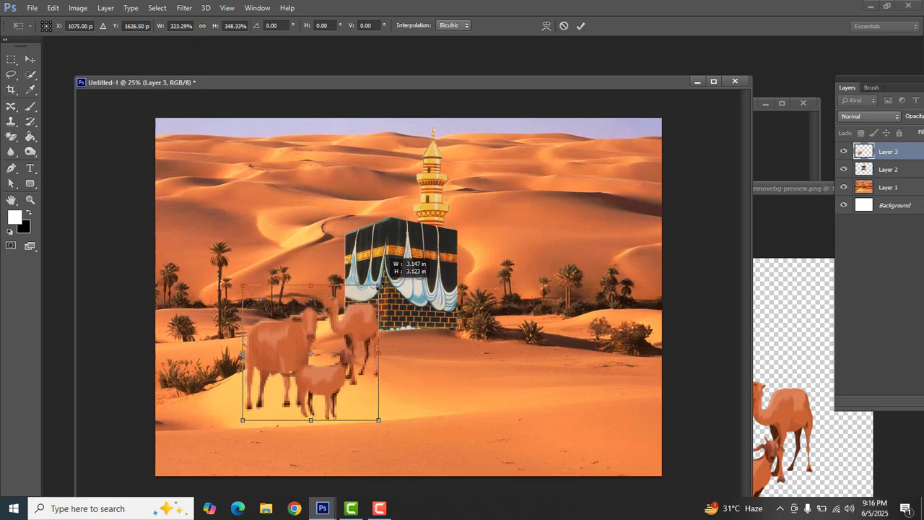
drag(316, 361, 356, 340)
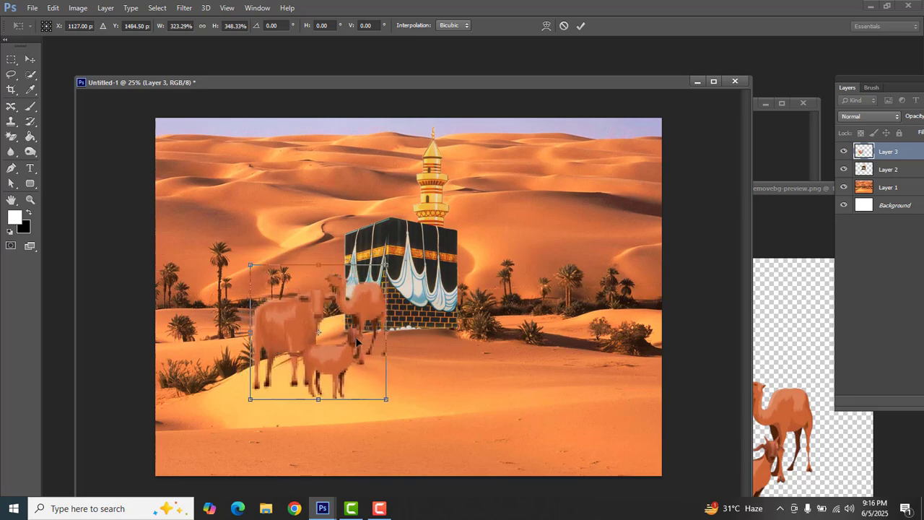
key(Return)
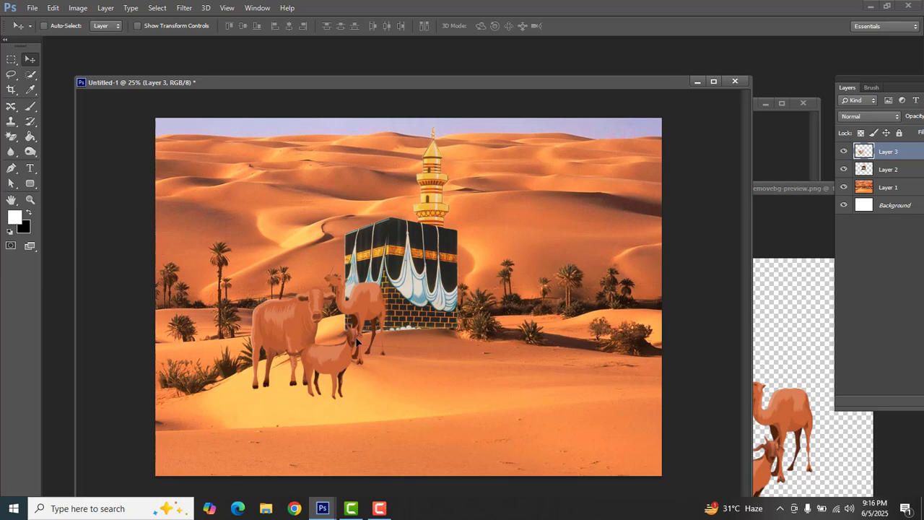
Duplicate the animal group, flip the copy horizontally and place it level with the original on the Kaaba's right side.
key(ctrl+j)
drag(352, 353, 525, 349)
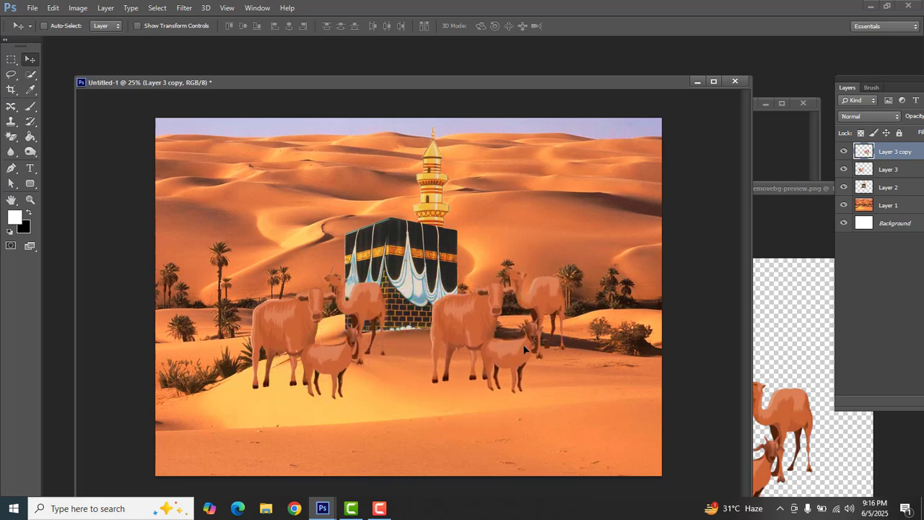
key(ctrl+t)
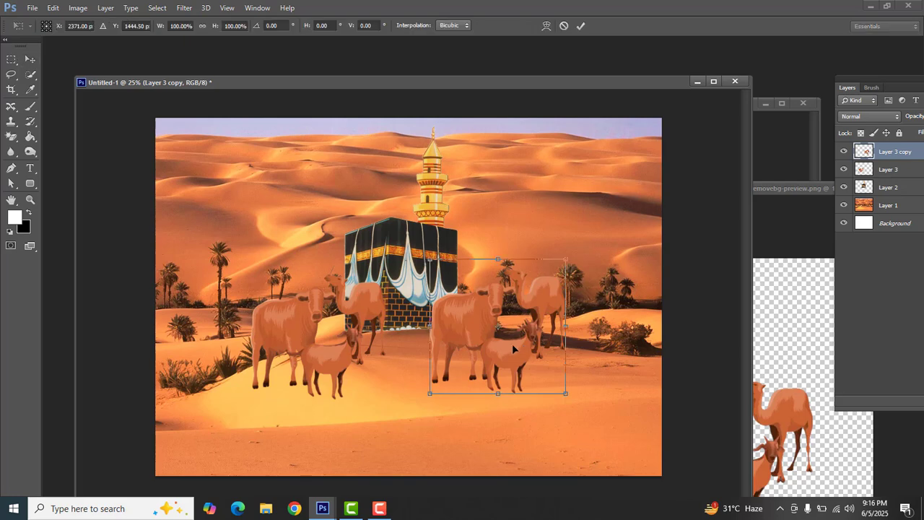
right_click(512, 344)
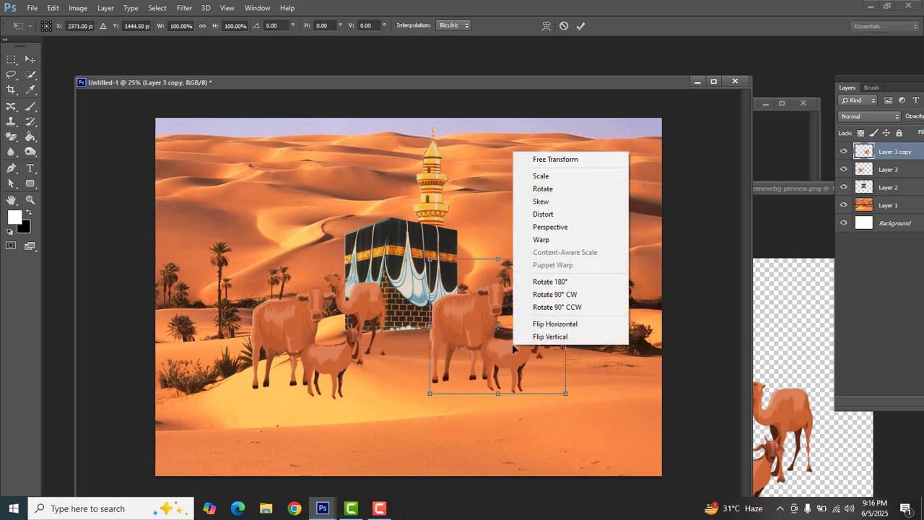
click(566, 328)
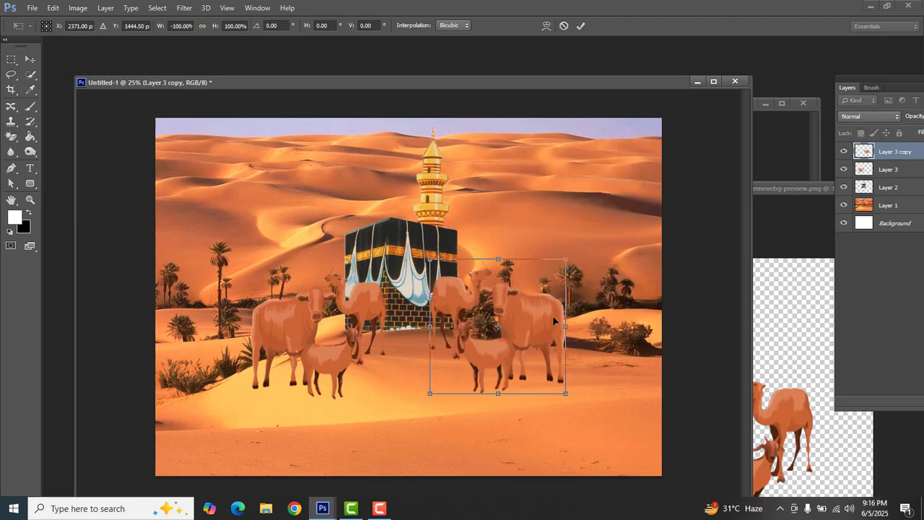
drag(553, 316, 565, 323)
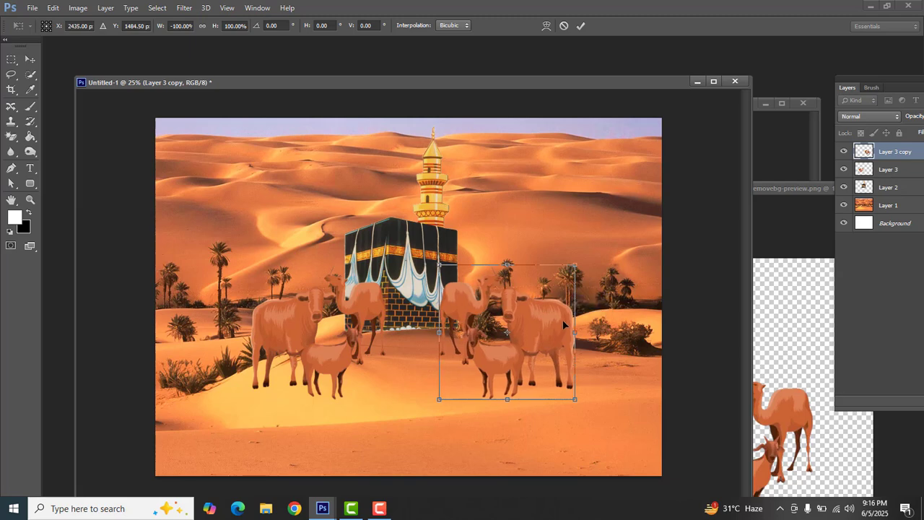
key(Return)
Close the animal-sacrifice PNG source document.
click(798, 312)
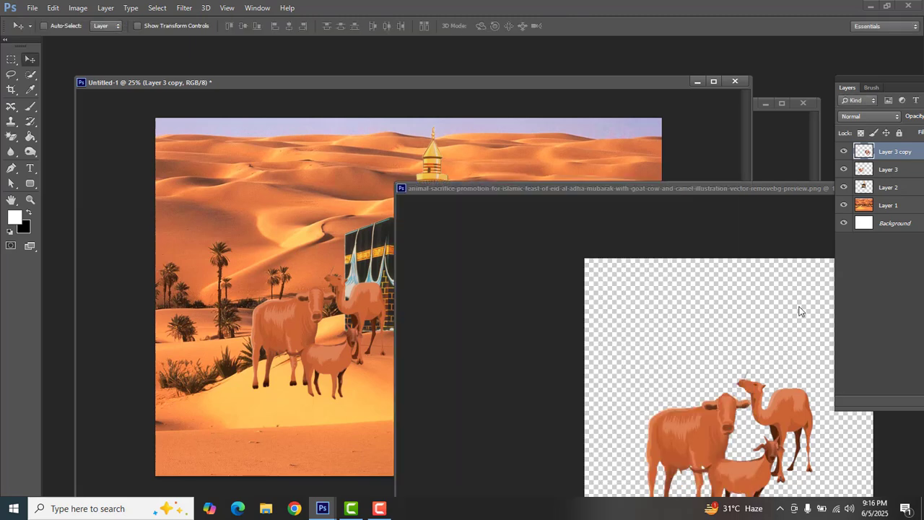
drag(753, 194, 342, 303)
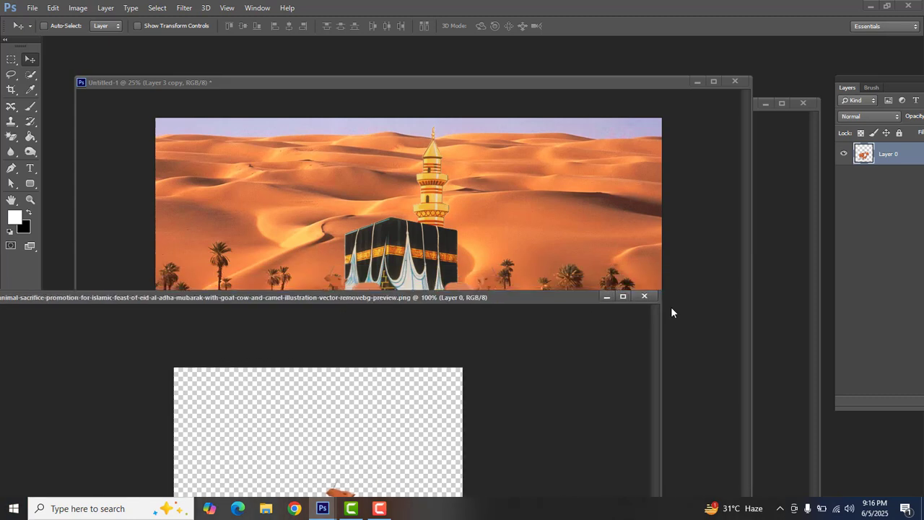
click(645, 296)
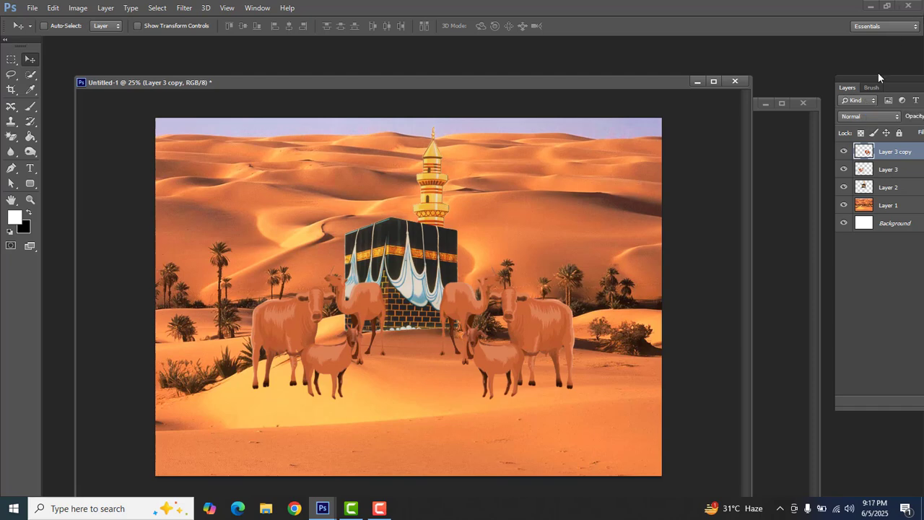
Select two flat ellipses on the sand with the Elliptical Marquee, one beneath the feet of each animal group.
drag(877, 75, 772, 55)
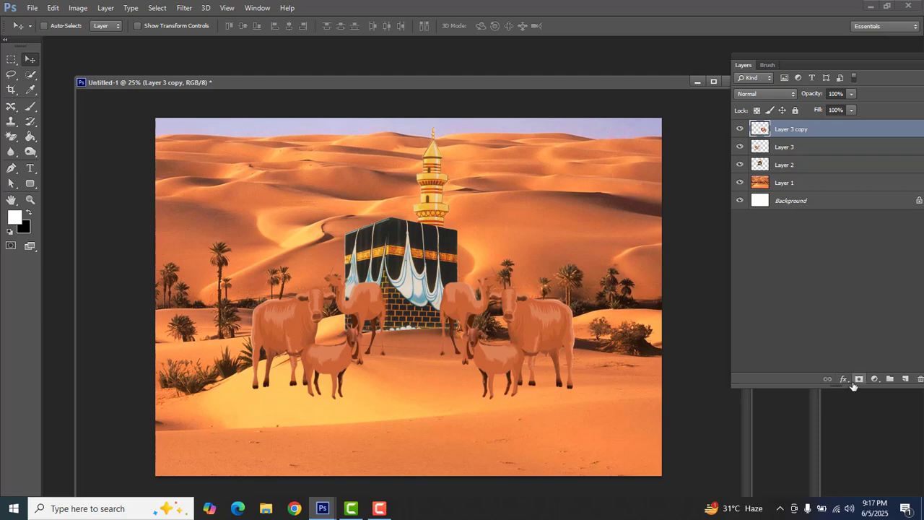
click(12, 59)
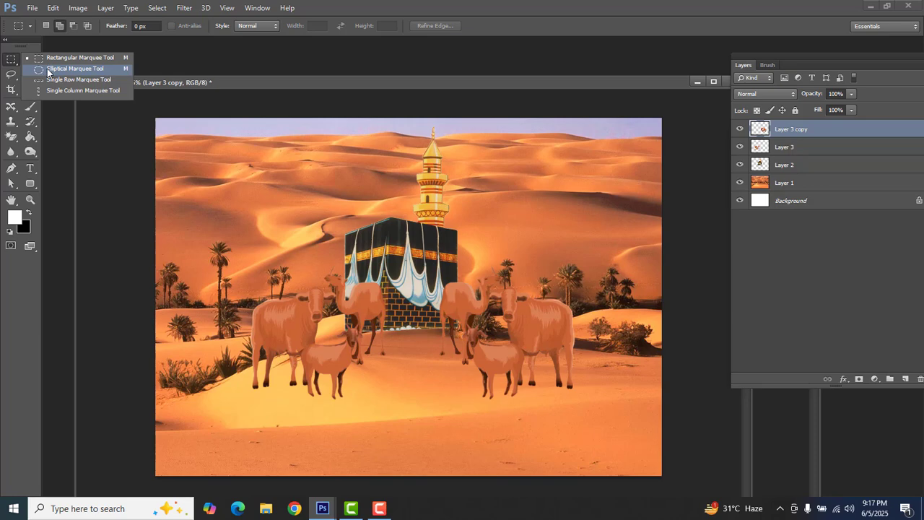
click(72, 70)
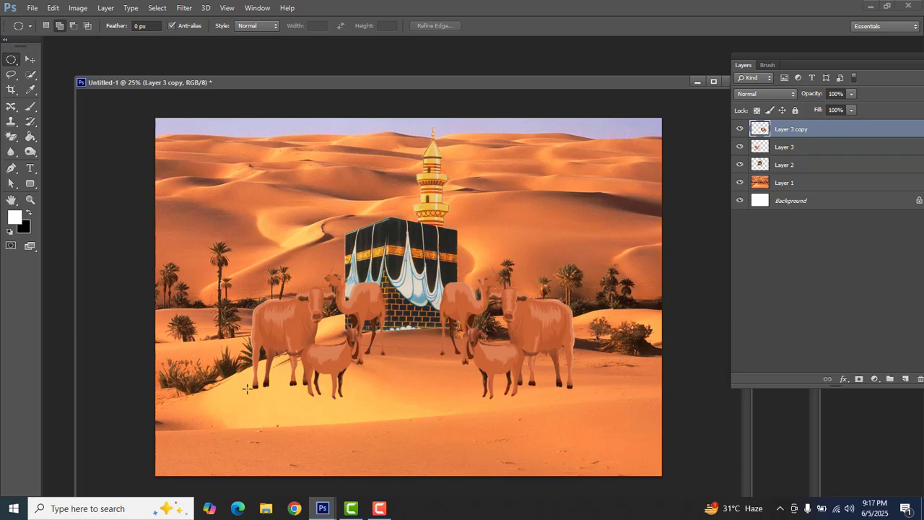
drag(249, 388, 384, 406)
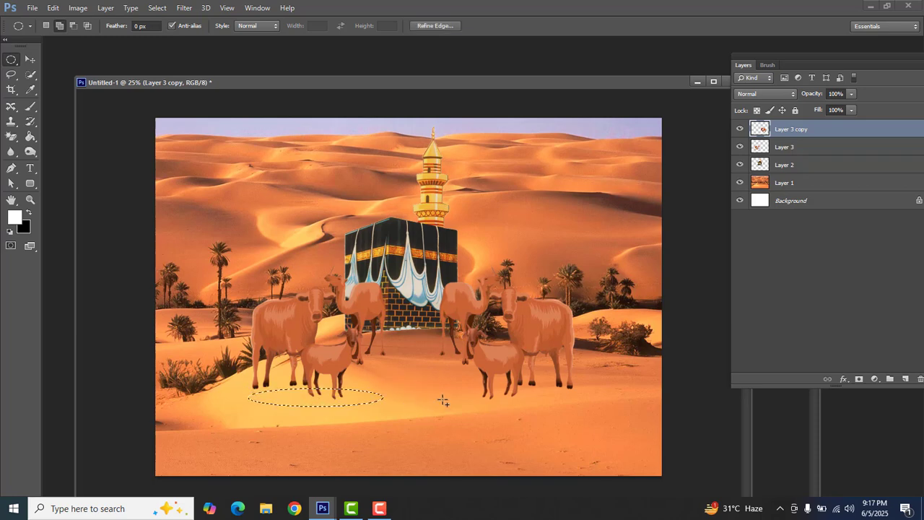
drag(454, 384, 504, 405)
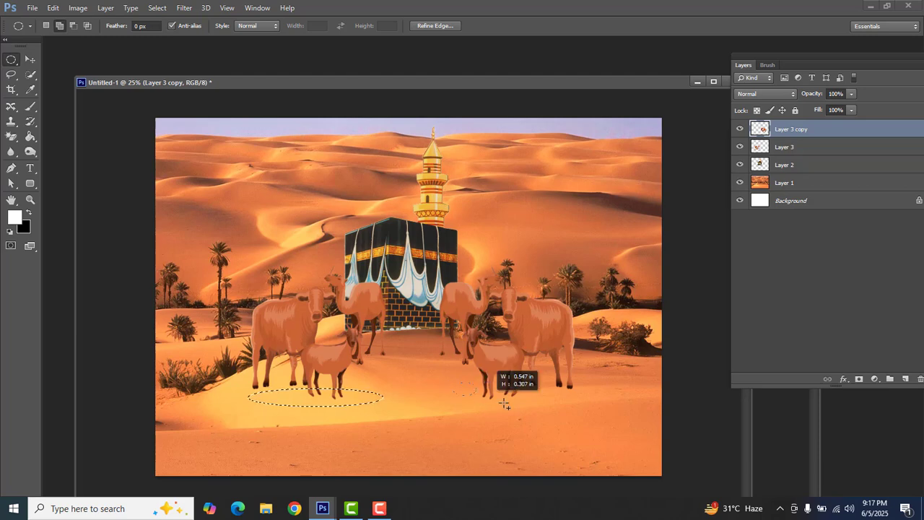
drag(576, 407, 590, 406)
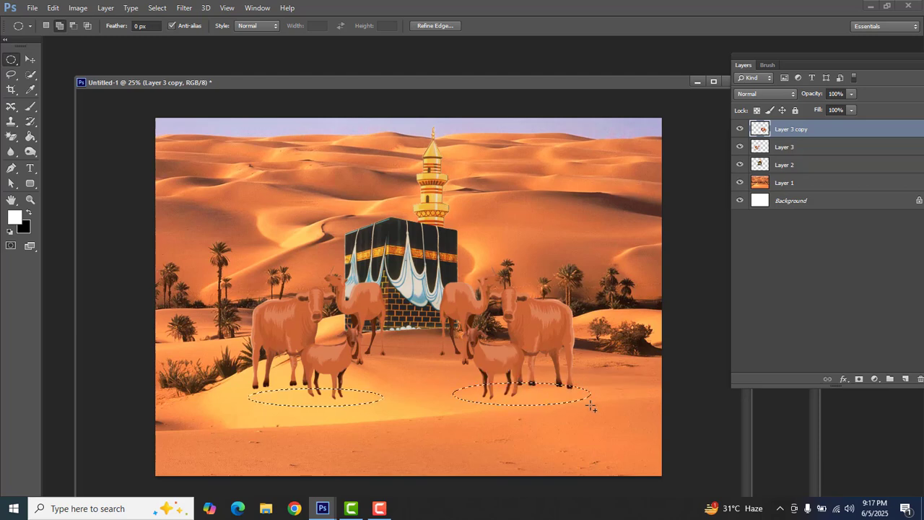
Fill the two selected ellipses with a near-black (#010101) Solid Color fill layer.
click(876, 380)
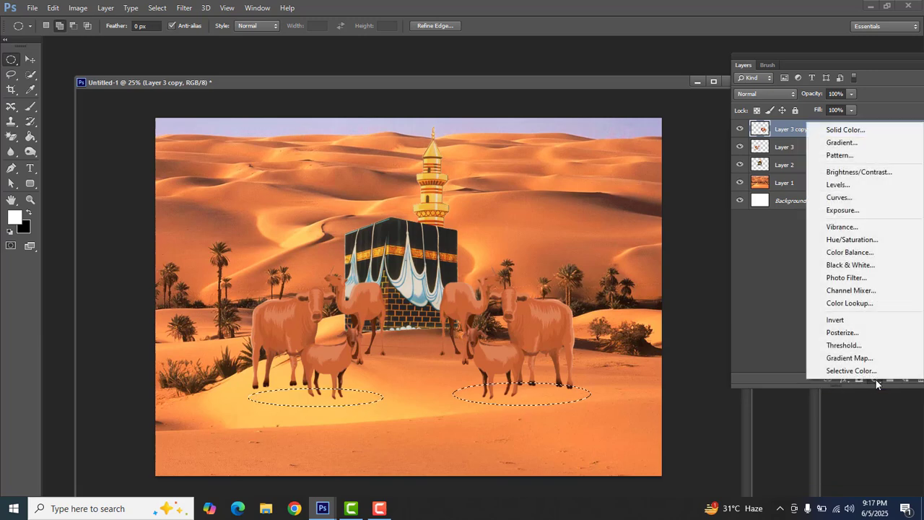
click(862, 132)
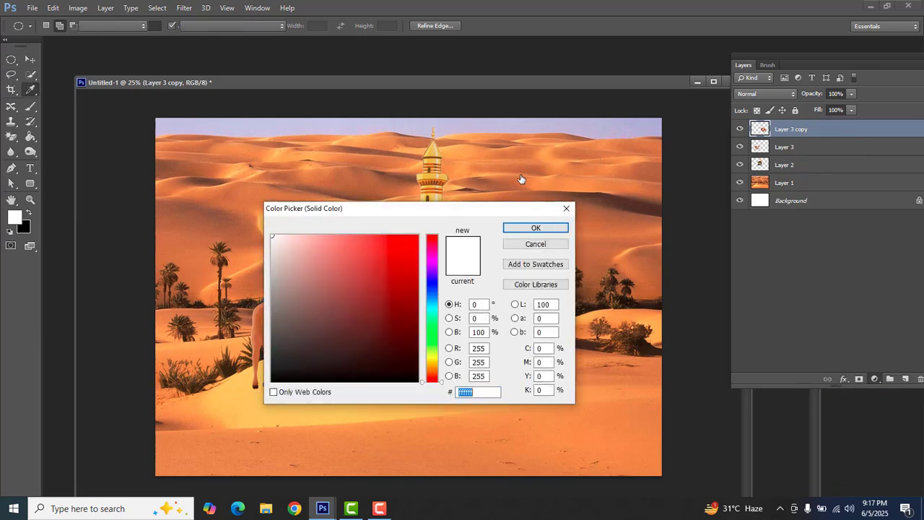
drag(481, 211, 774, 203)
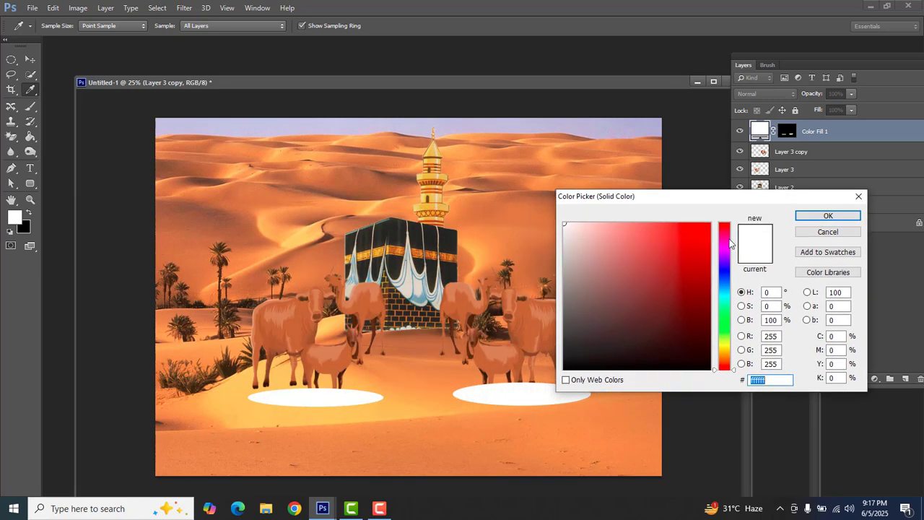
click(605, 369)
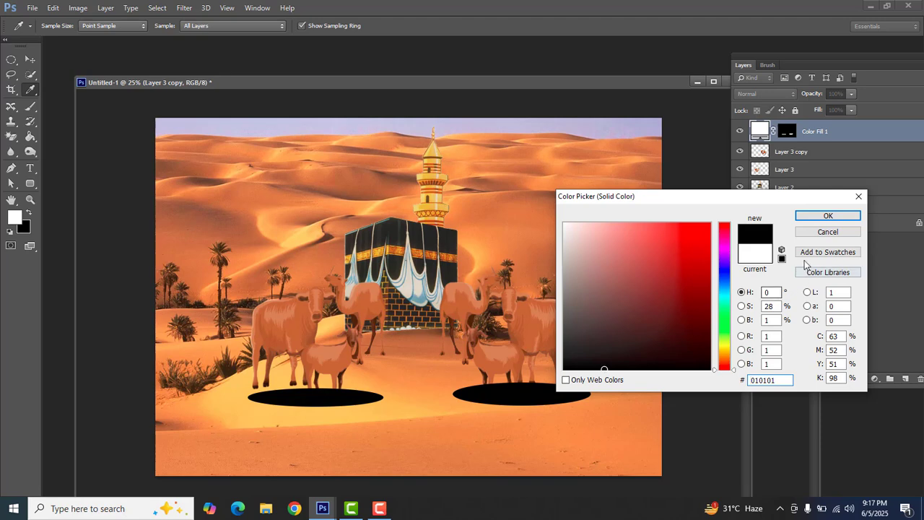
click(831, 215)
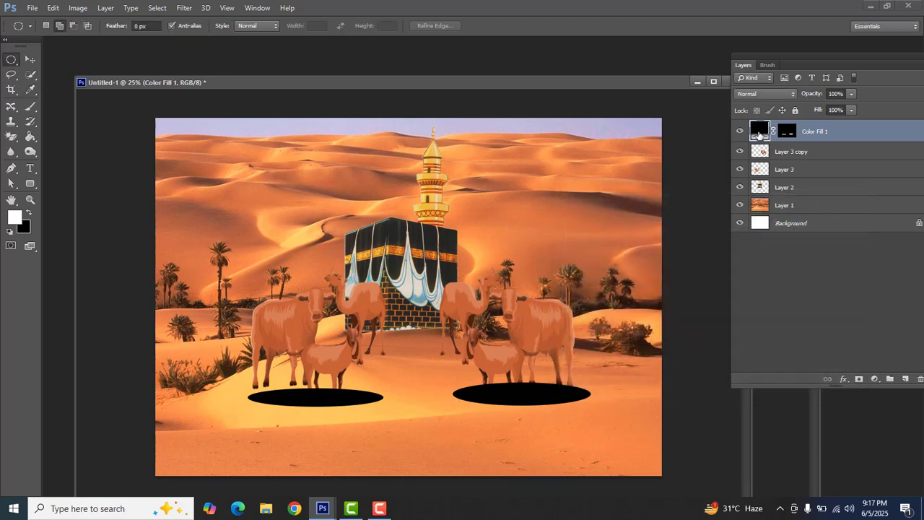
Feather the black fill layer's mask by 86.5 px to soften the ellipses into ground shadows.
double_click(787, 133)
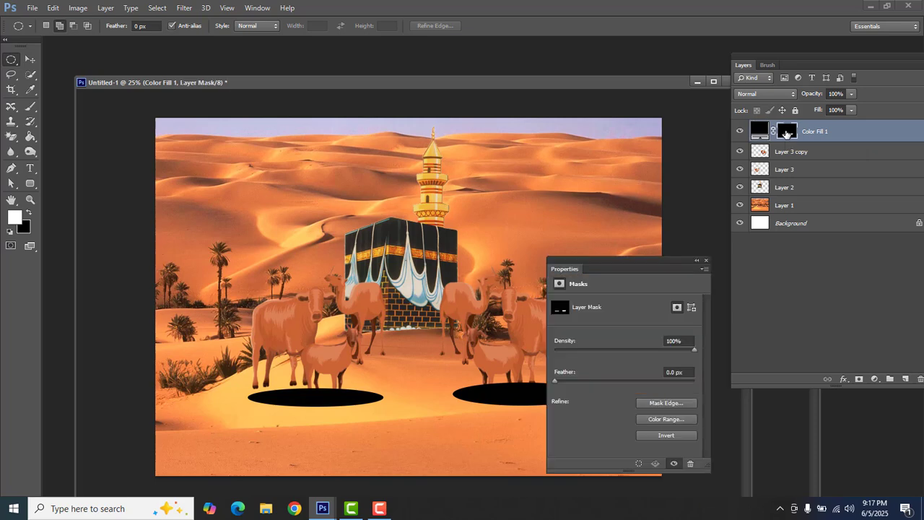
drag(656, 265, 672, 107)
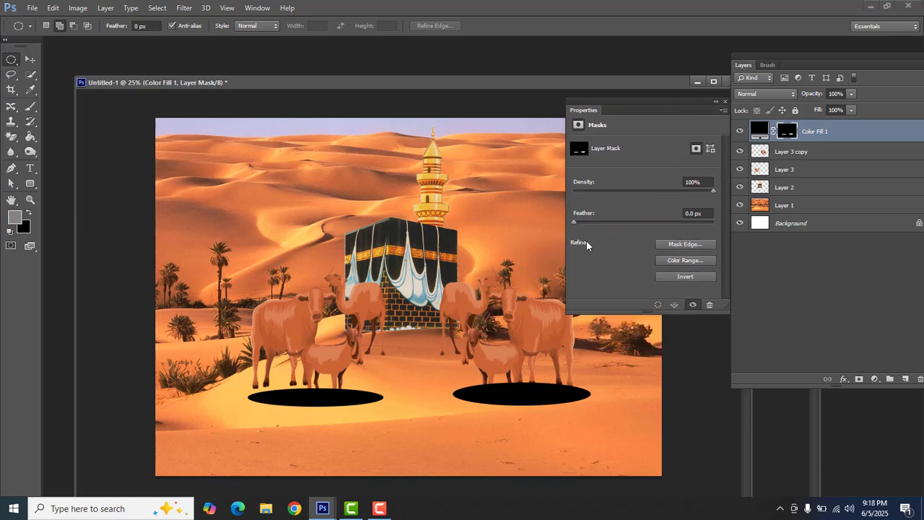
click(575, 223)
drag(593, 227, 660, 230)
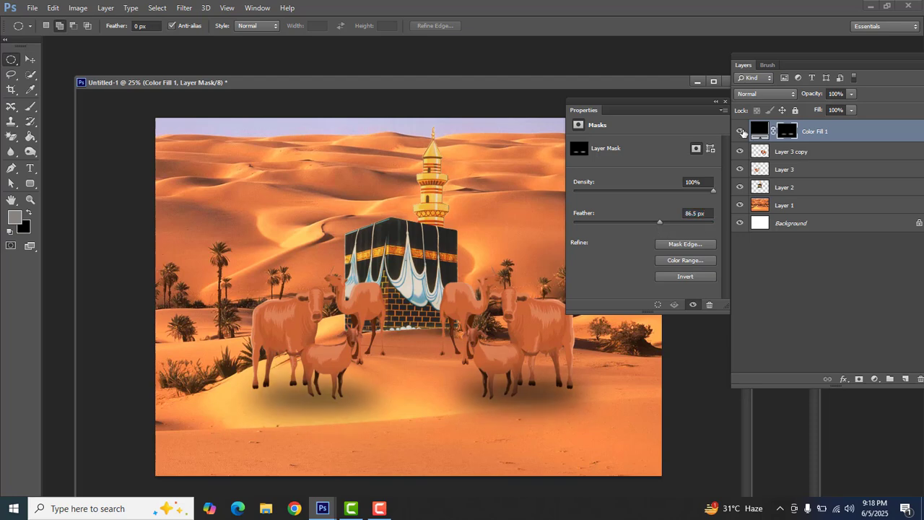
click(725, 102)
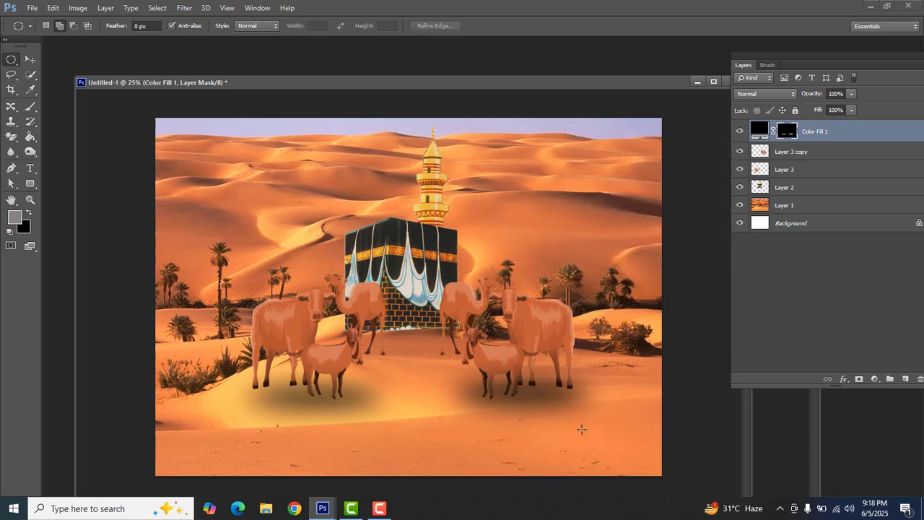
Flatten the two ground shadows to about 72% of their height, keeping their upper edge in place.
key(ctrl+t)
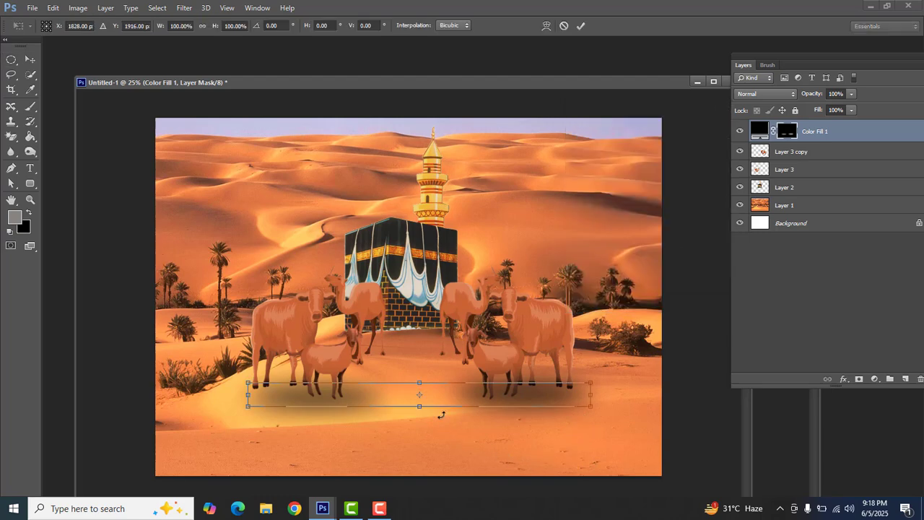
drag(426, 408, 428, 402)
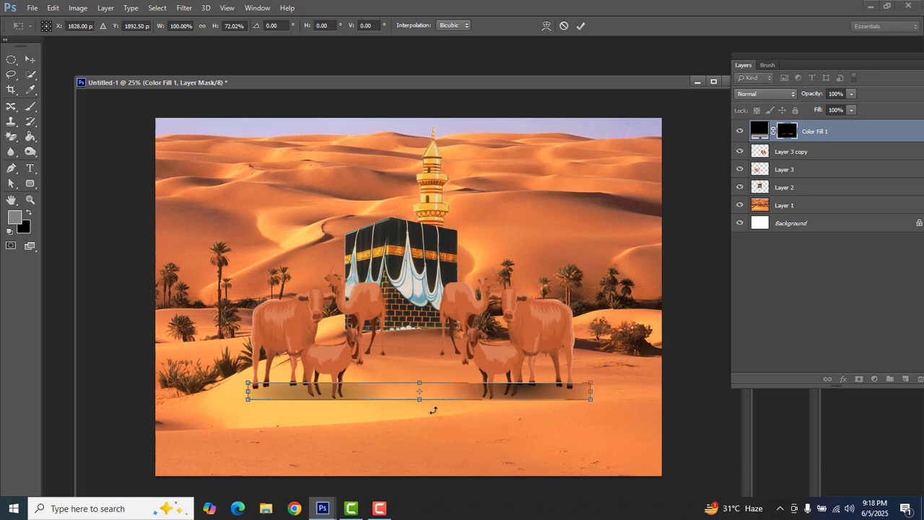
key(Return)
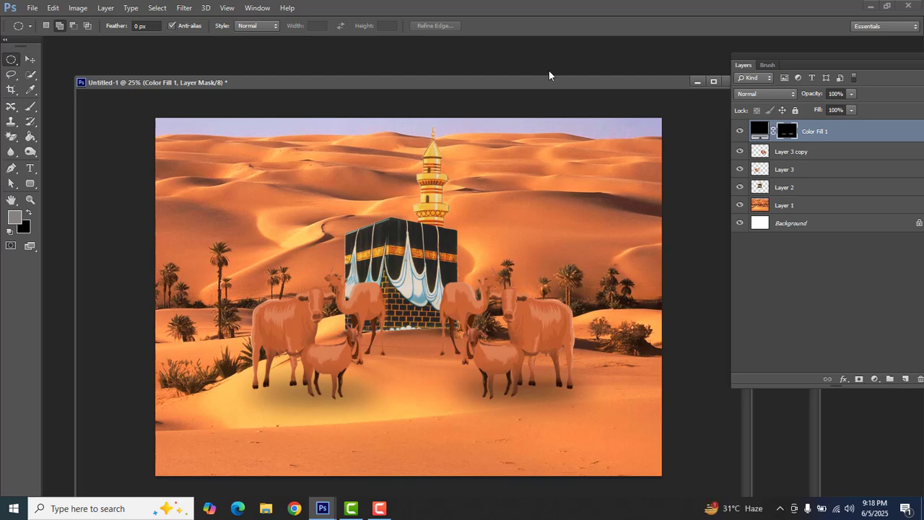
Add a new empty layer above the black shadow fill layer.
mouse_move(547, 82)
mouse_down()
mouse_move(530, 284)
mouse_move(522, 190)
mouse_move(536, 95)
mouse_up()
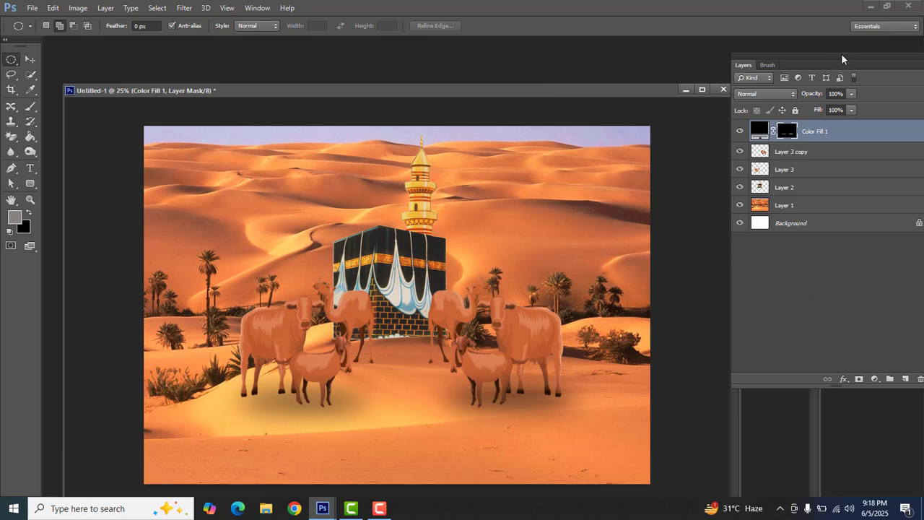
drag(842, 57, 790, 57)
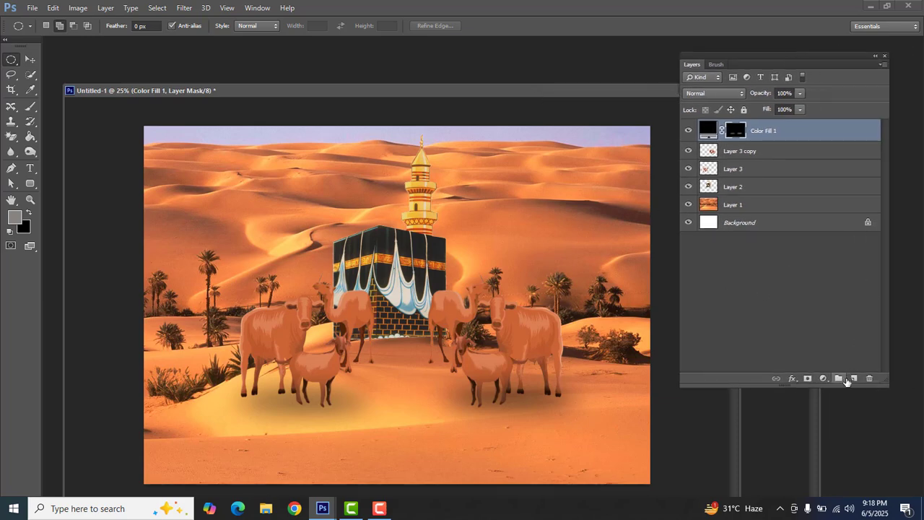
click(853, 378)
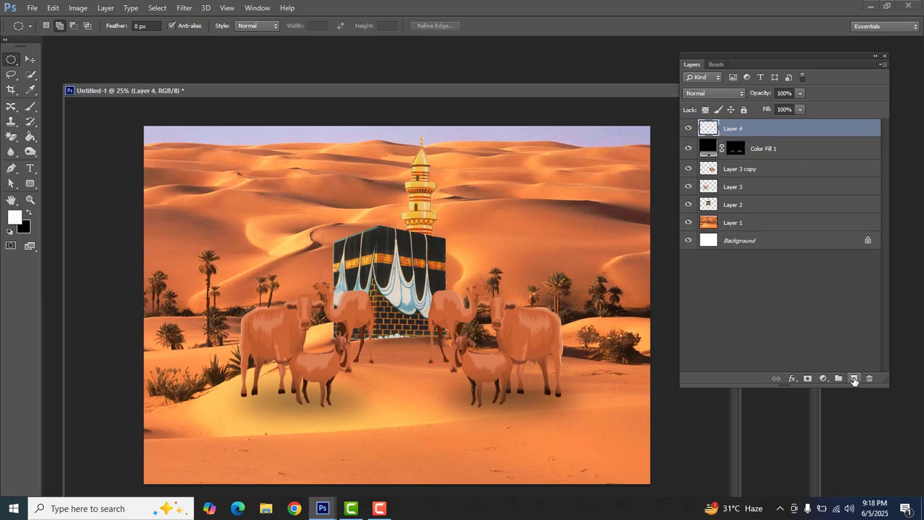
Set the foreground colour to a light tan-orange, RGB 194, 152, 98.
click(14, 218)
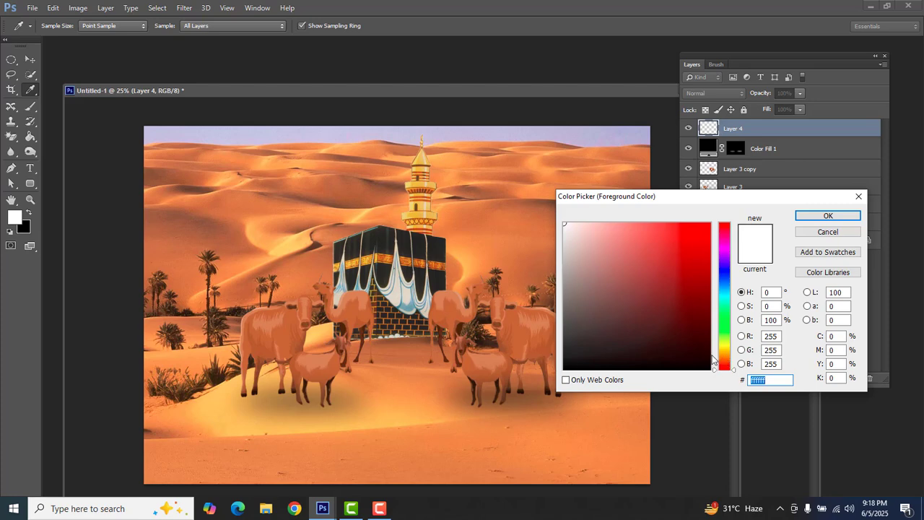
click(716, 356)
click(657, 314)
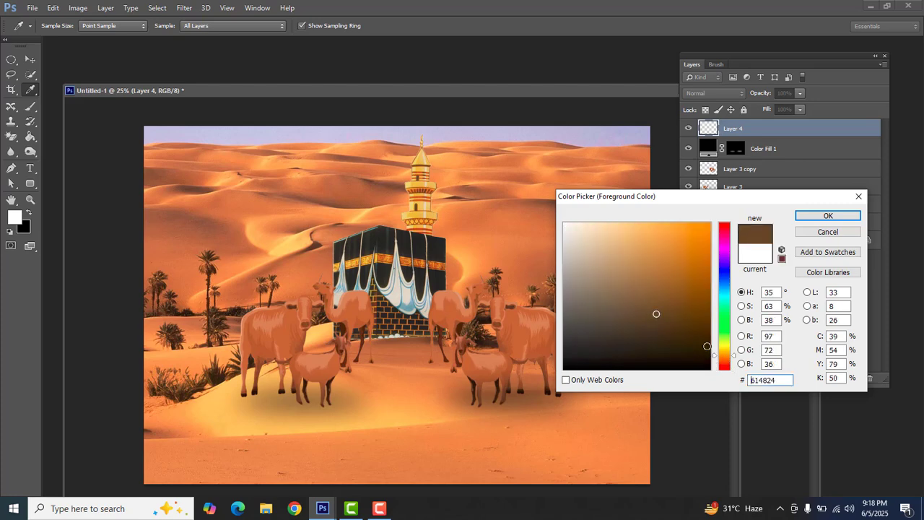
click(724, 357)
click(636, 257)
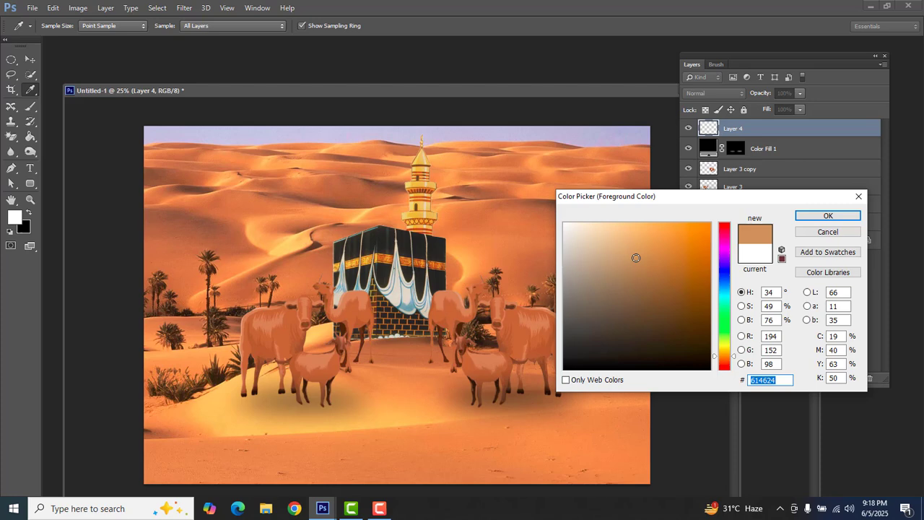
click(829, 216)
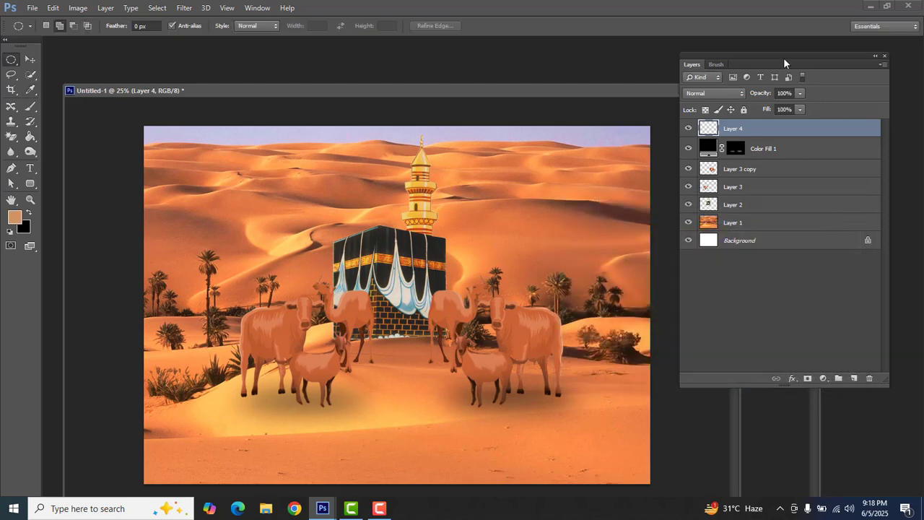
Fill the new top layer with the tan-orange foreground colour and lower its Fill to 50%.
drag(785, 63, 837, 72)
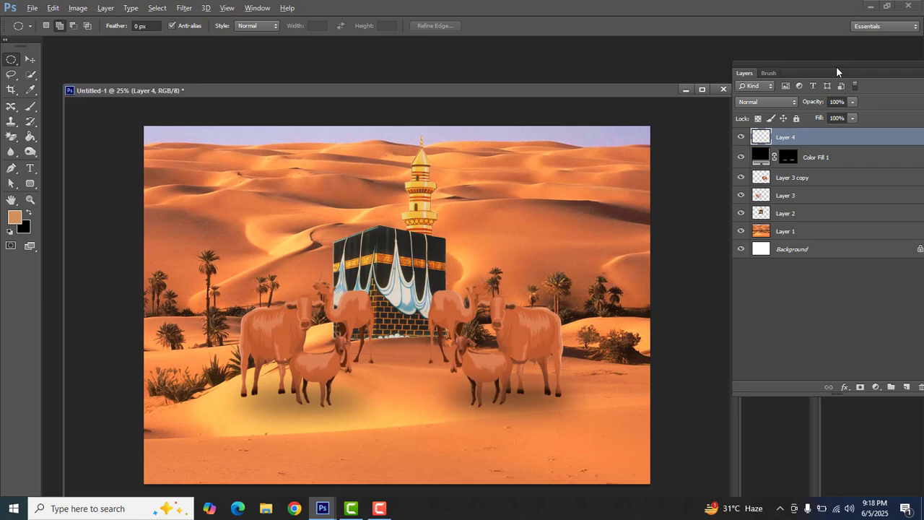
key(alt+BackSpace)
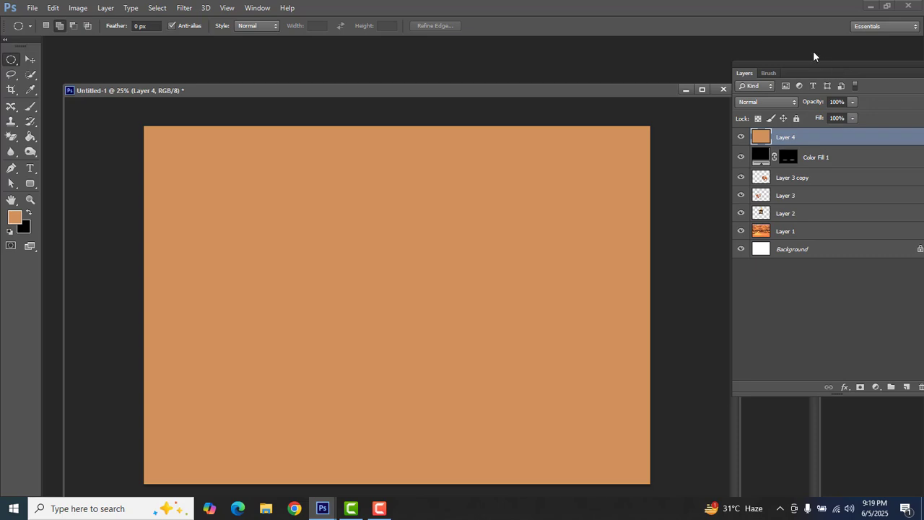
click(850, 118)
drag(833, 129, 823, 131)
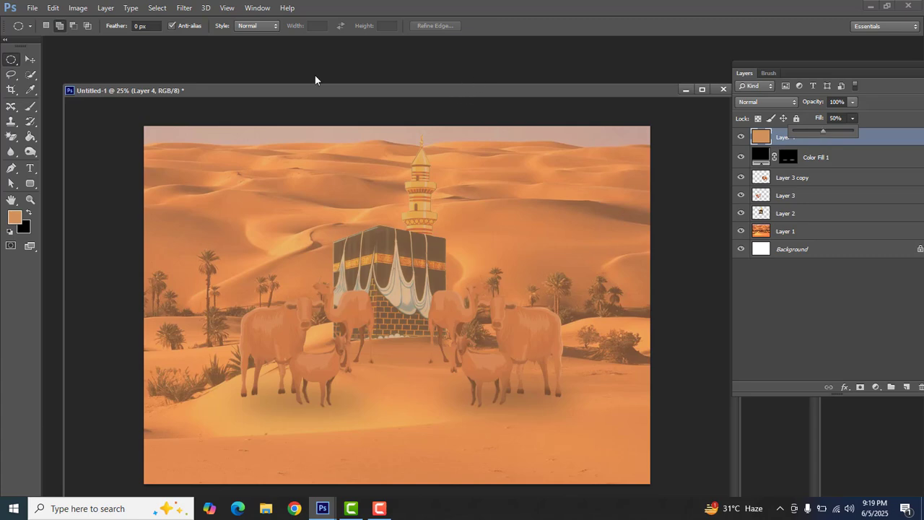
Merge the two animal layers, the Kaaba layer and the desert layer into a single layer.
click(30, 59)
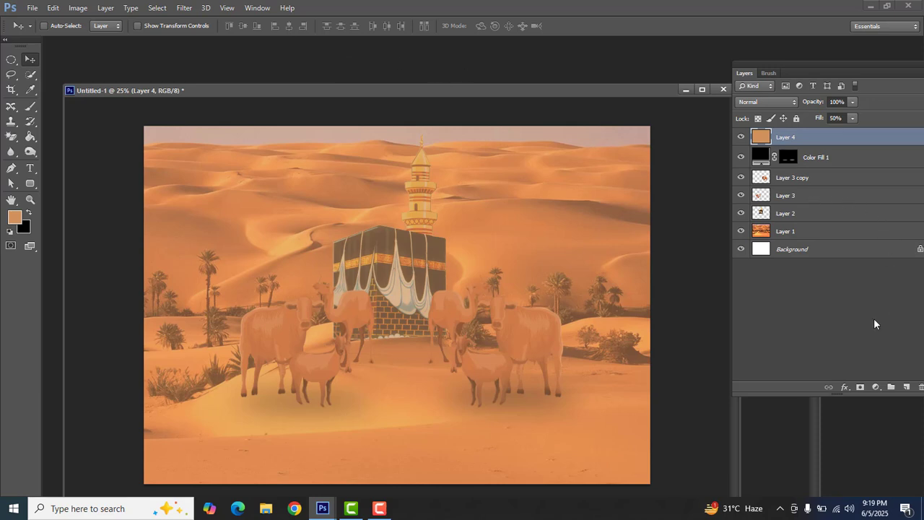
click(839, 181)
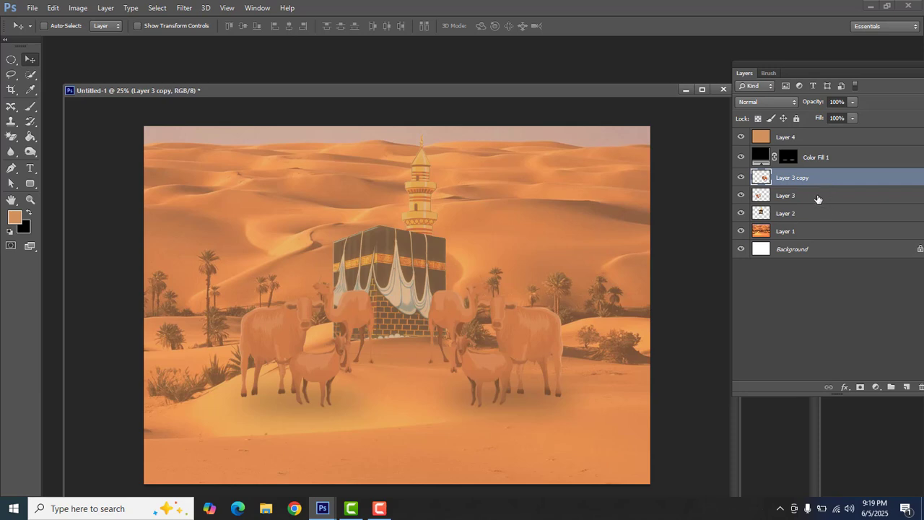
shift+click(817, 197)
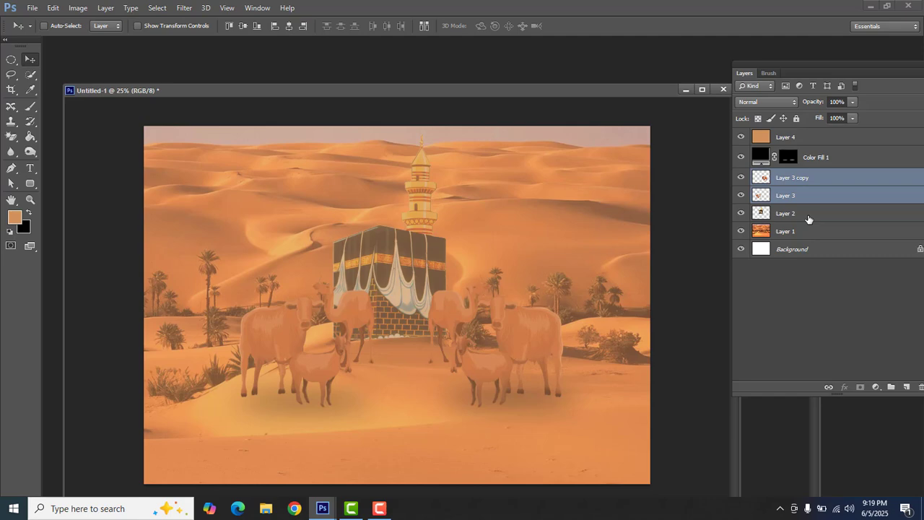
shift+click(809, 216)
shift+click(807, 232)
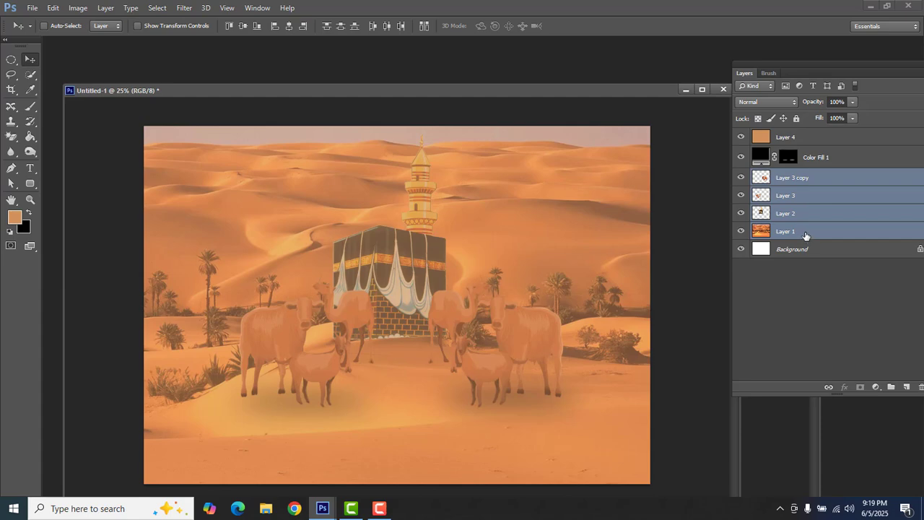
key(ctrl+e)
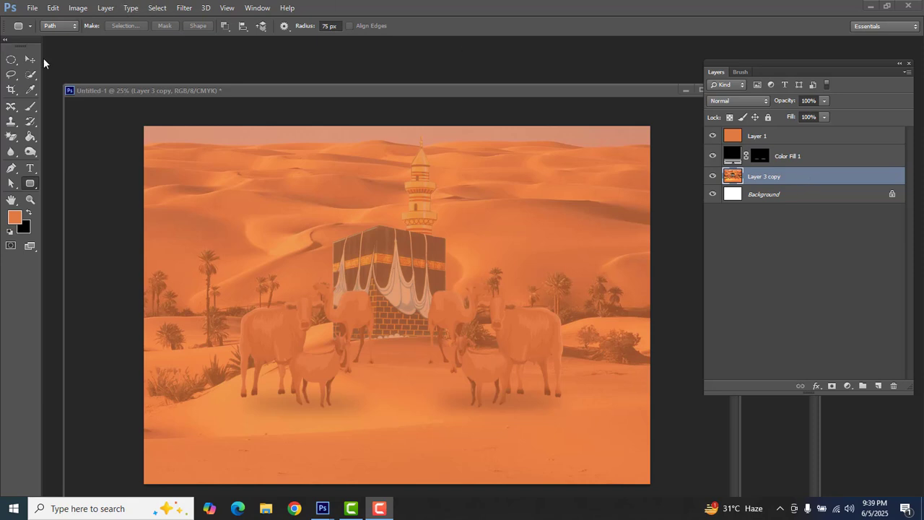
Draw a tall rounded-rectangle path with a 75 px radius around the Kaaba, nearly the poster's height, and convert it to a selection.
click(30, 186)
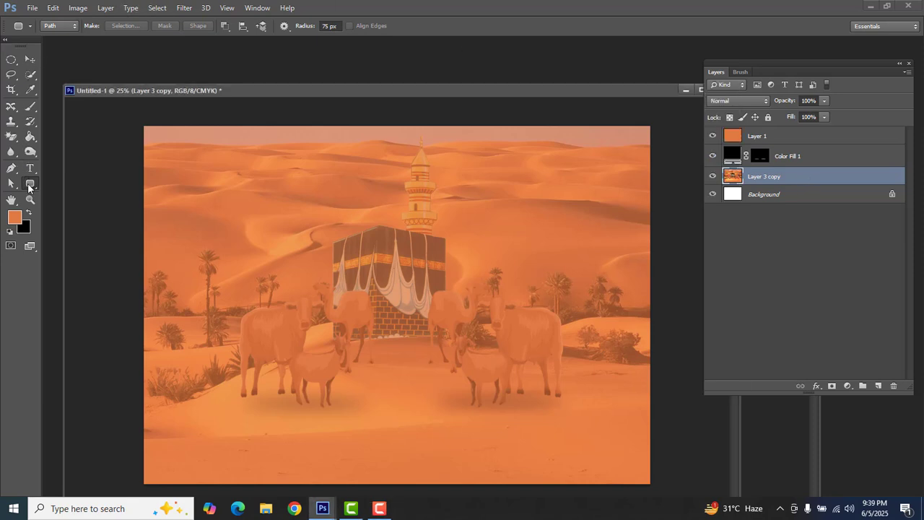
drag(29, 186, 81, 195)
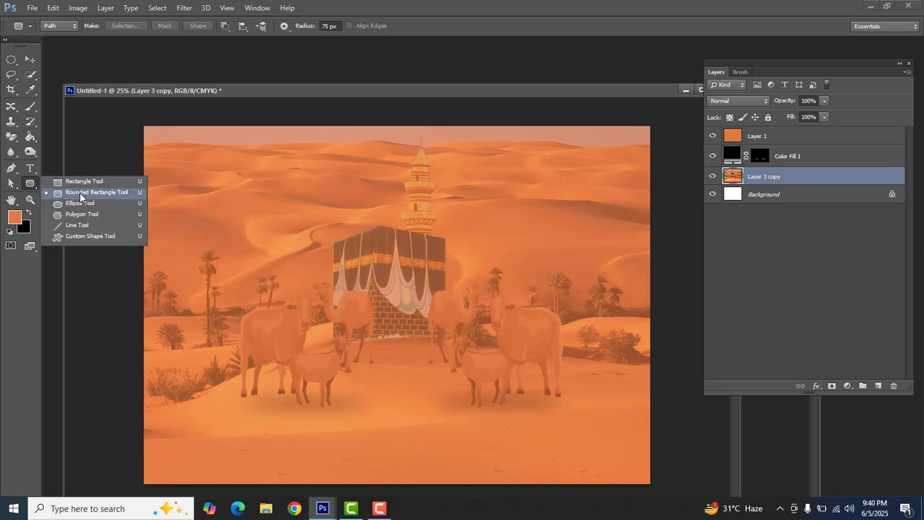
drag(80, 193, 80, 192)
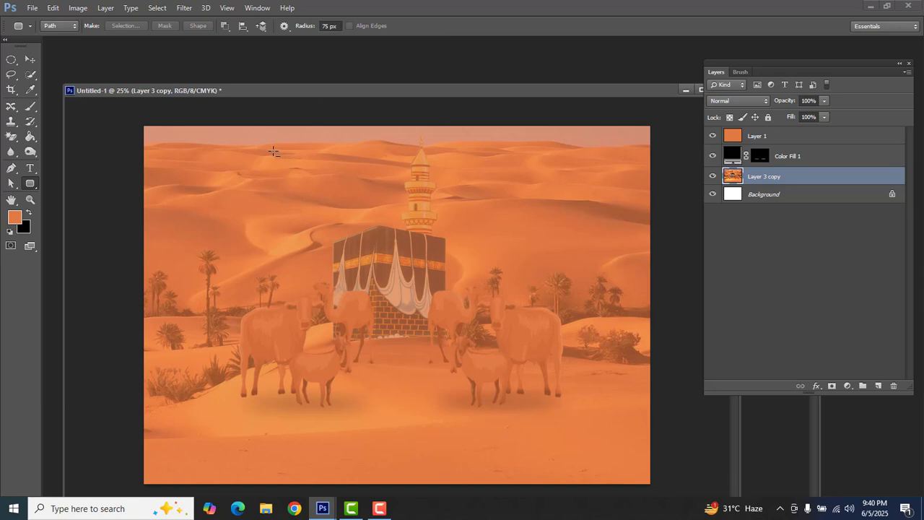
drag(271, 151, 527, 456)
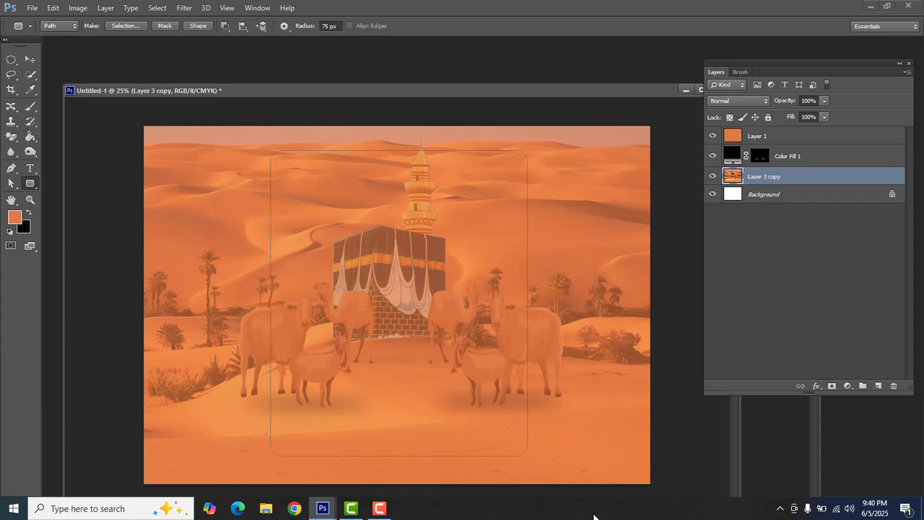
key(ctrl+Return)
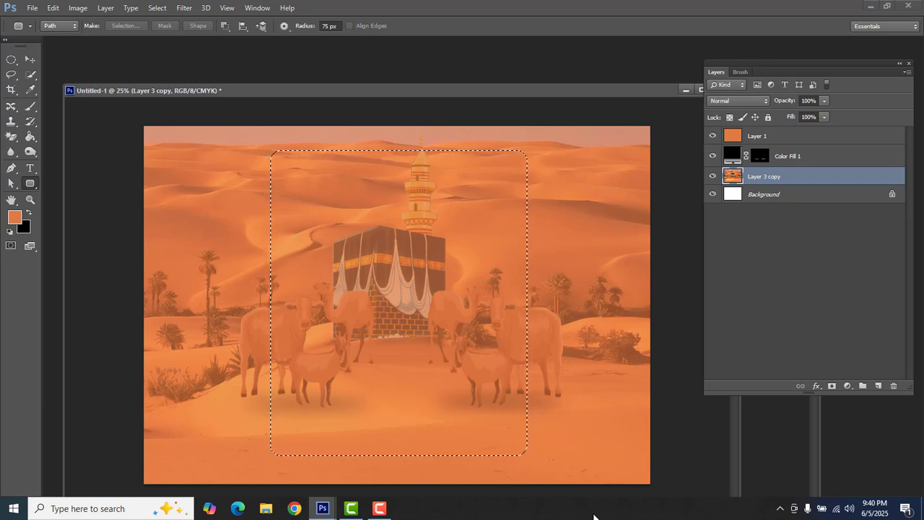
Copy the selected area of the merged scene to a new layer and place it above the orange overlay.
key(ctrl+j)
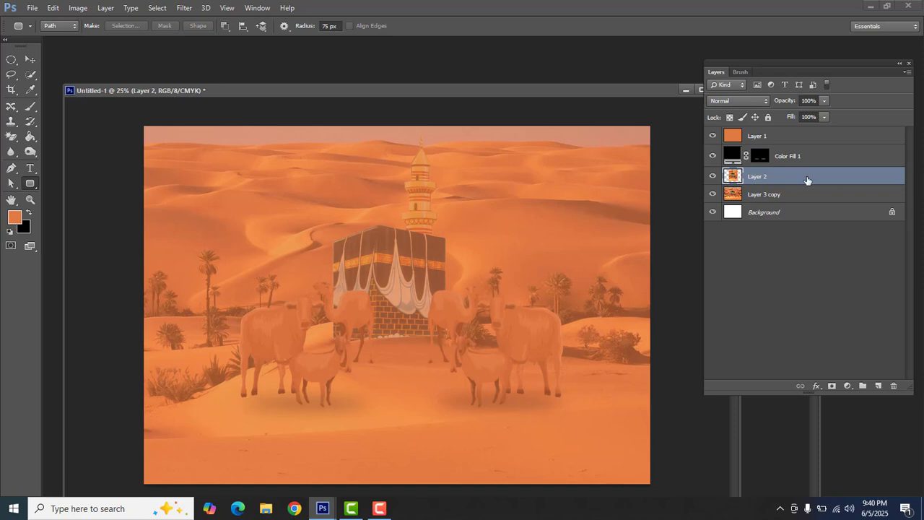
drag(807, 181, 803, 134)
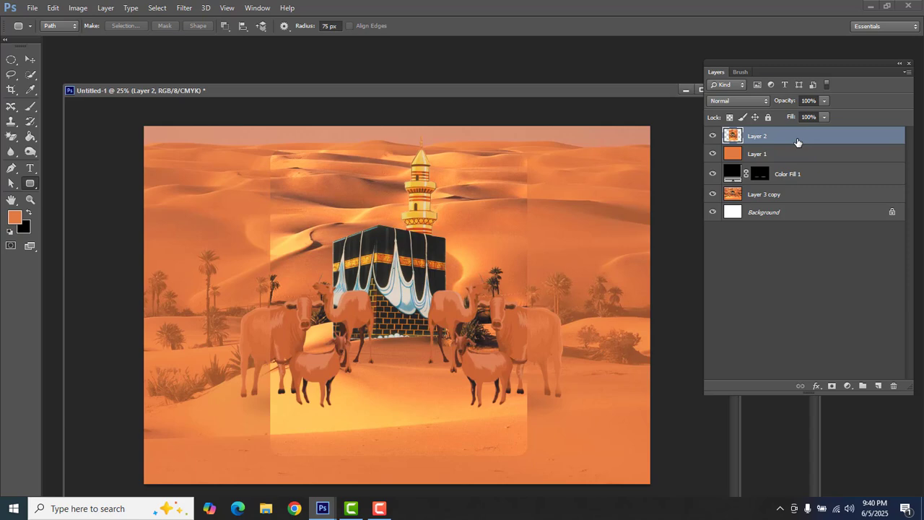
Add a drop shadow to the rounded centre panel with Normal blend mode, distance 15 px, spread 6% and size 40 px.
click(817, 387)
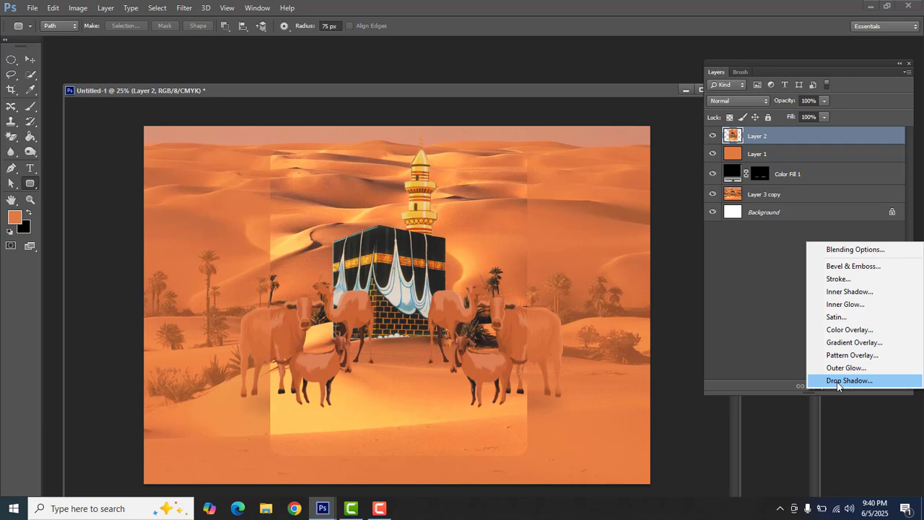
click(838, 380)
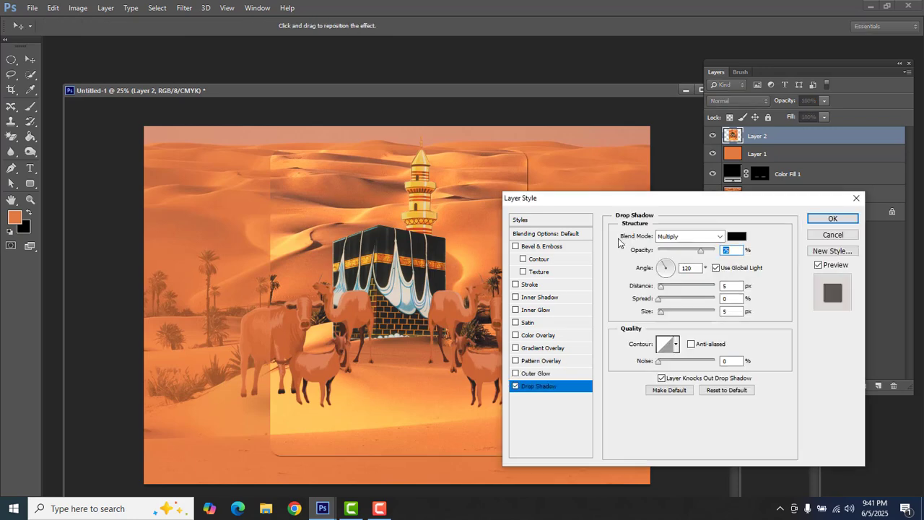
drag(647, 200, 690, 131)
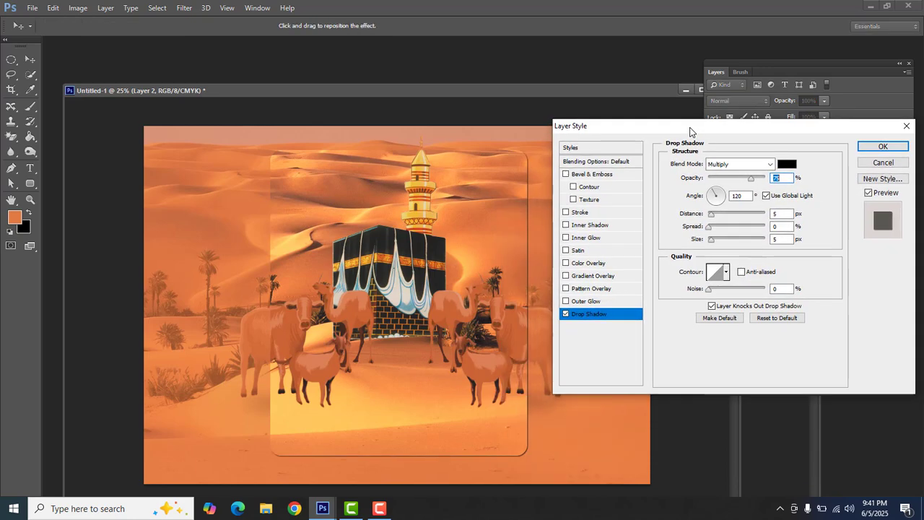
click(770, 164)
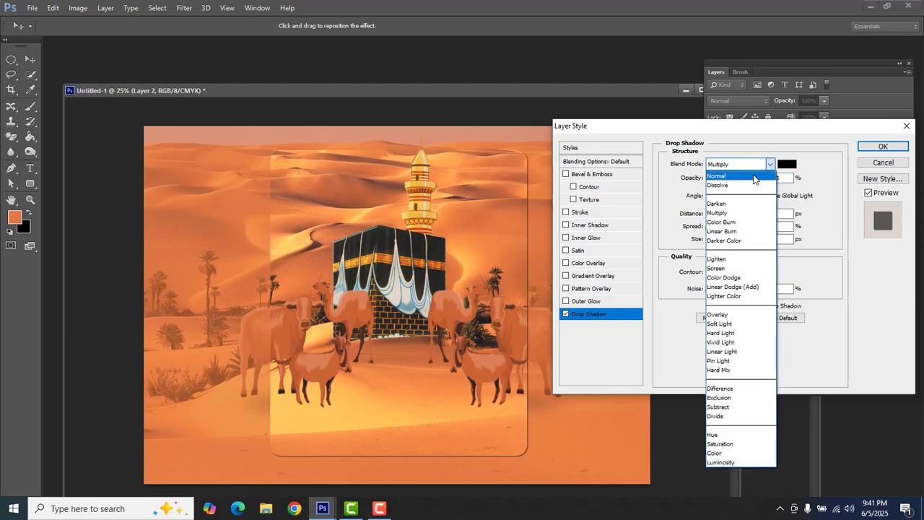
click(756, 177)
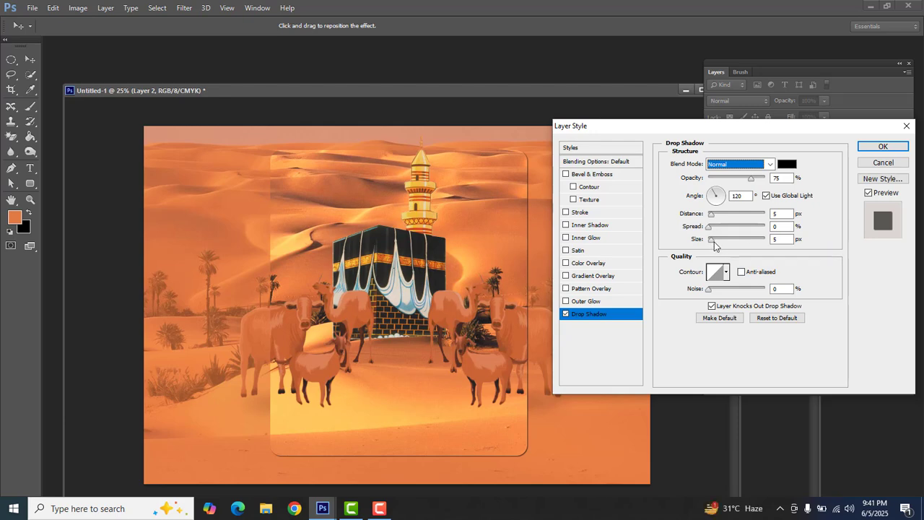
drag(714, 244, 721, 244)
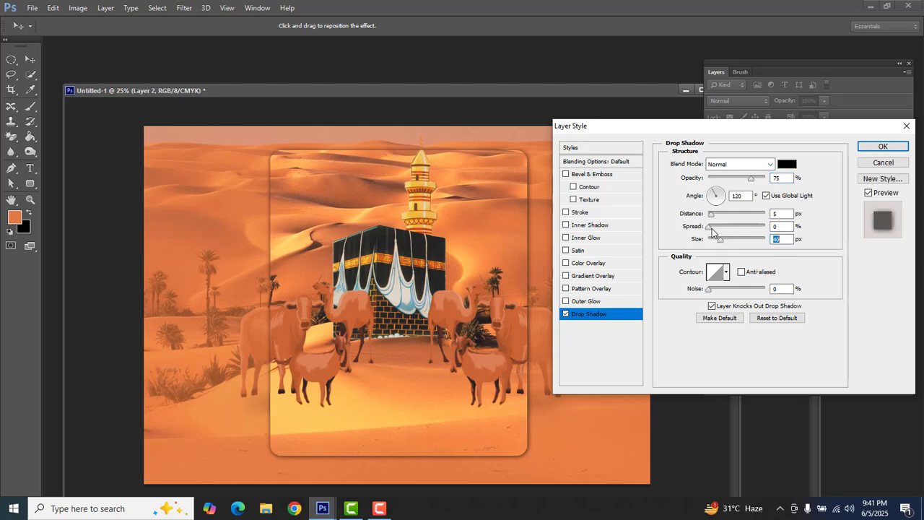
click(712, 228)
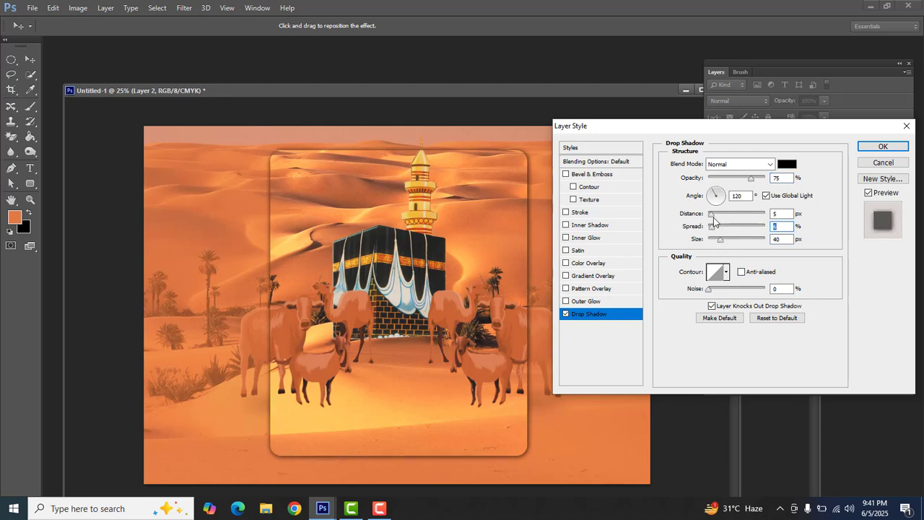
drag(714, 216, 717, 219)
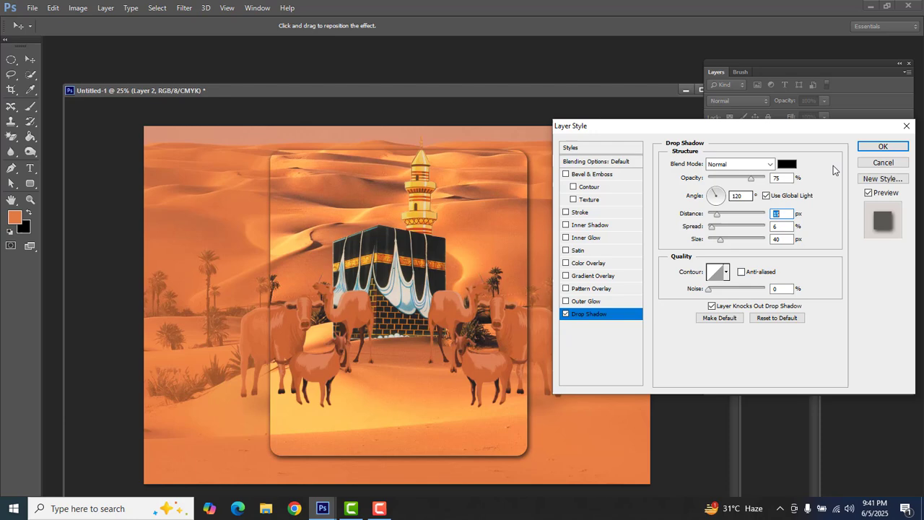
click(883, 146)
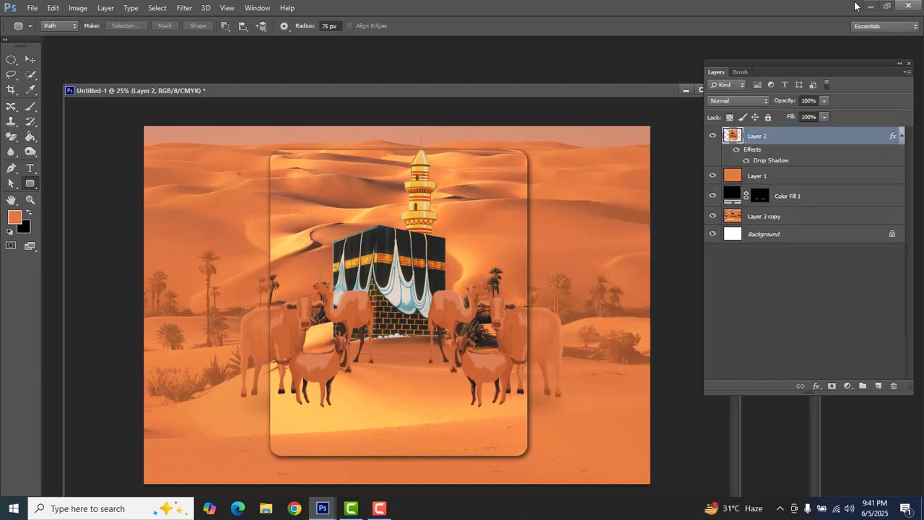
Copy the labaik calligraphy from its transparent image into the poster, over the left desert area, and return to the poster.
drag(447, 93, 443, 283)
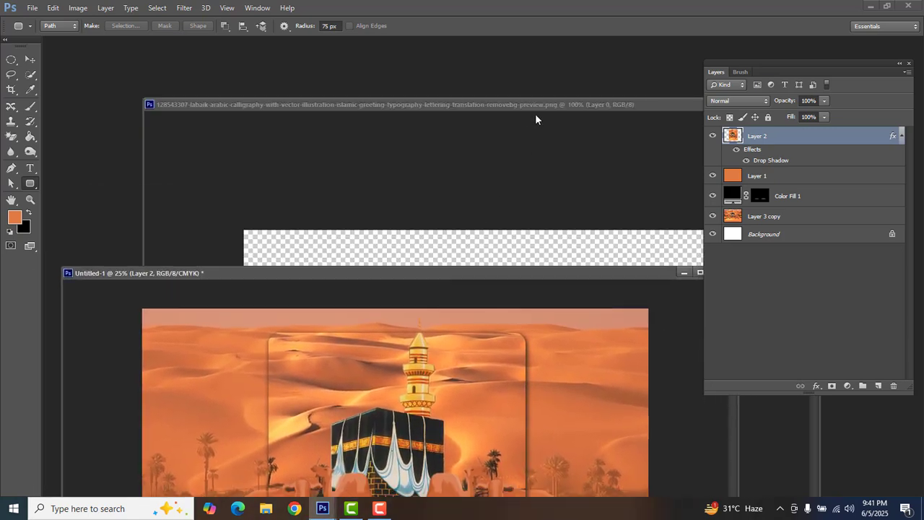
click(542, 108)
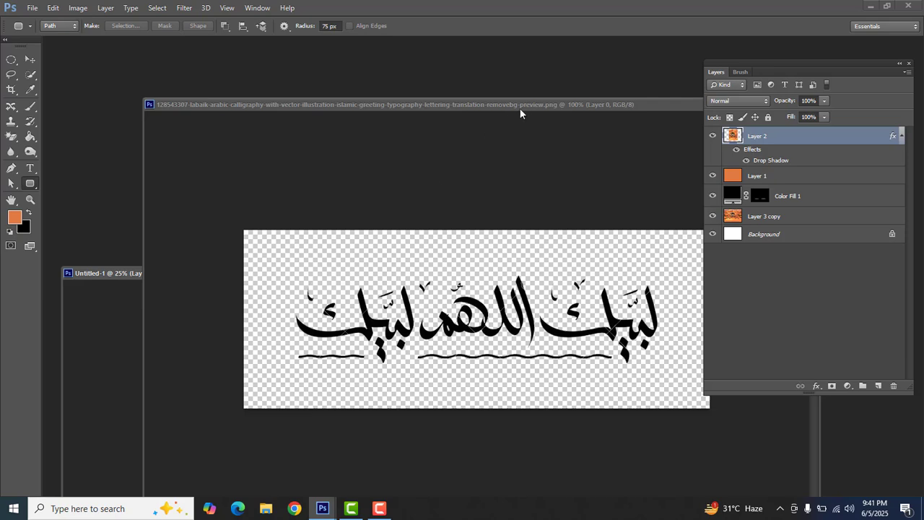
drag(523, 107, 678, 79)
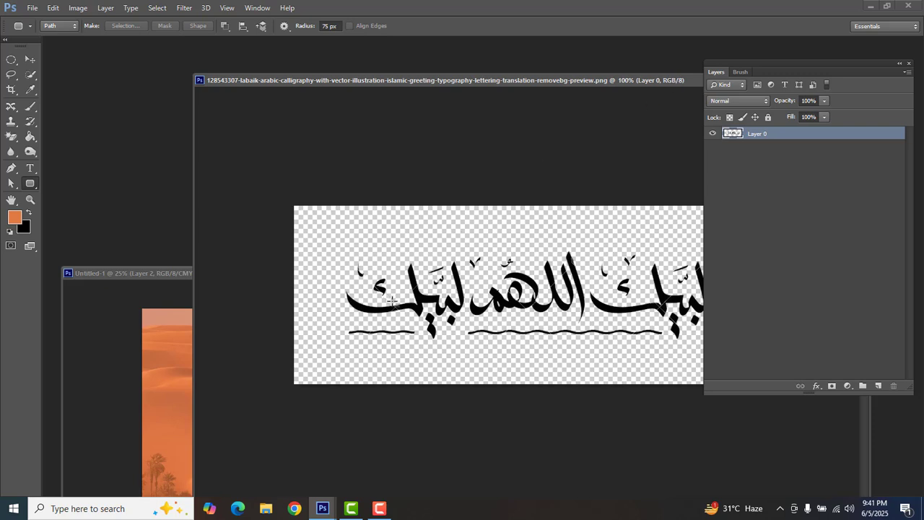
click(30, 59)
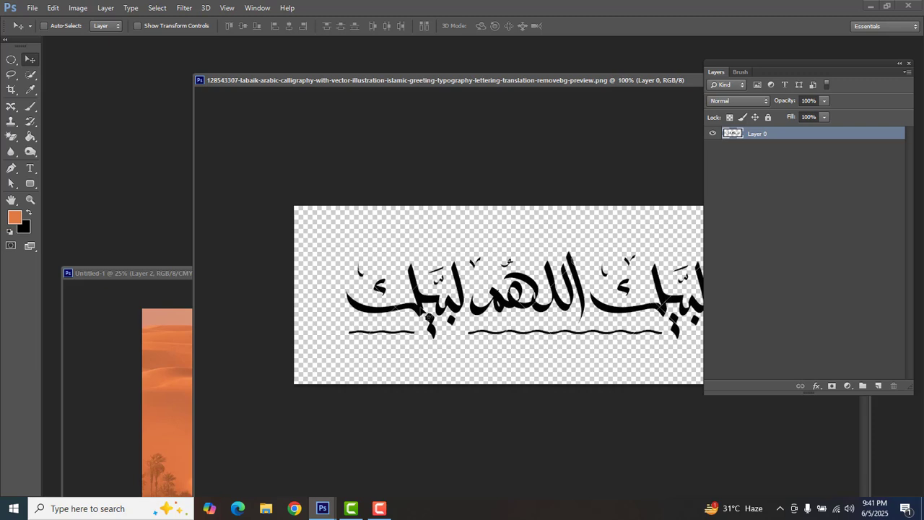
drag(427, 316, 175, 420)
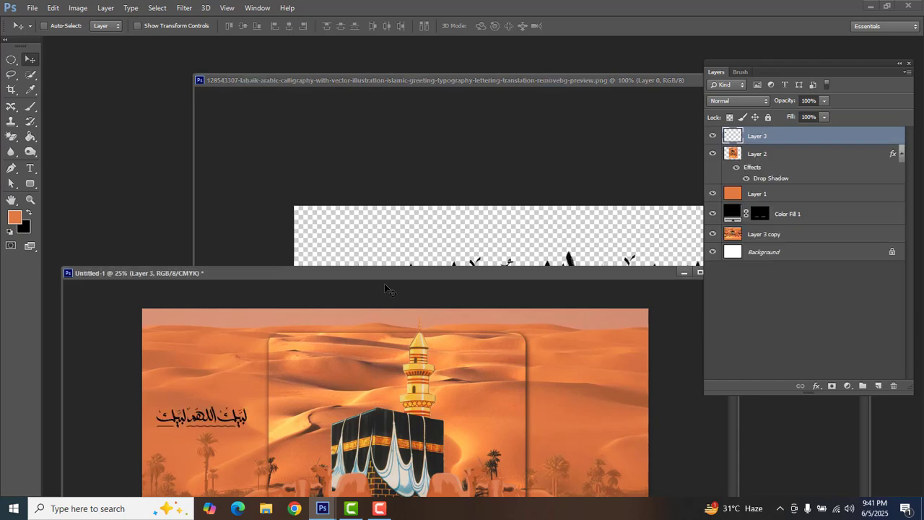
click(550, 80)
drag(551, 81, 431, 129)
click(479, 115)
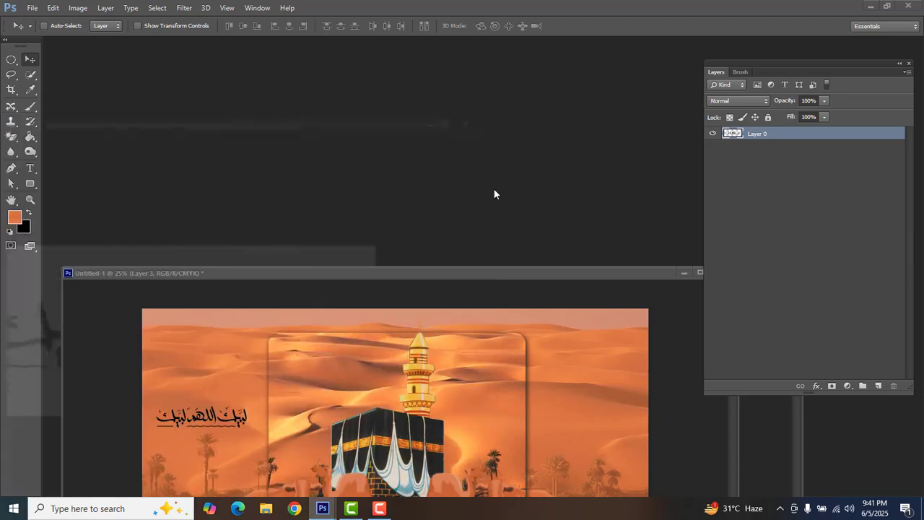
drag(477, 271, 481, 77)
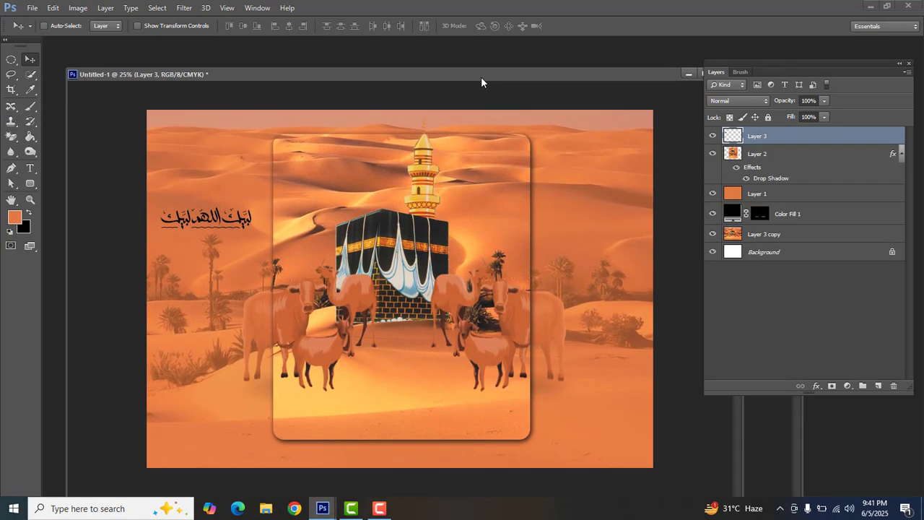
right_click(251, 221)
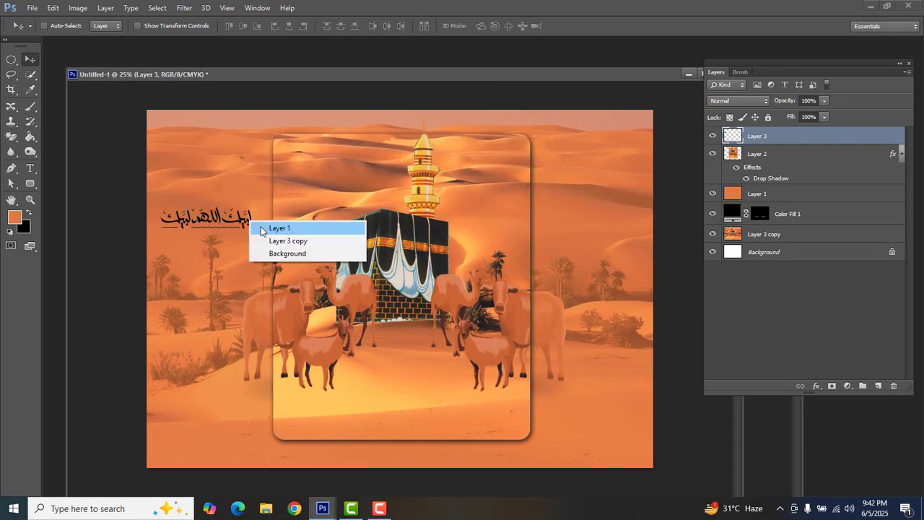
click(268, 227)
drag(317, 194, 376, 165)
key(ctrl+z)
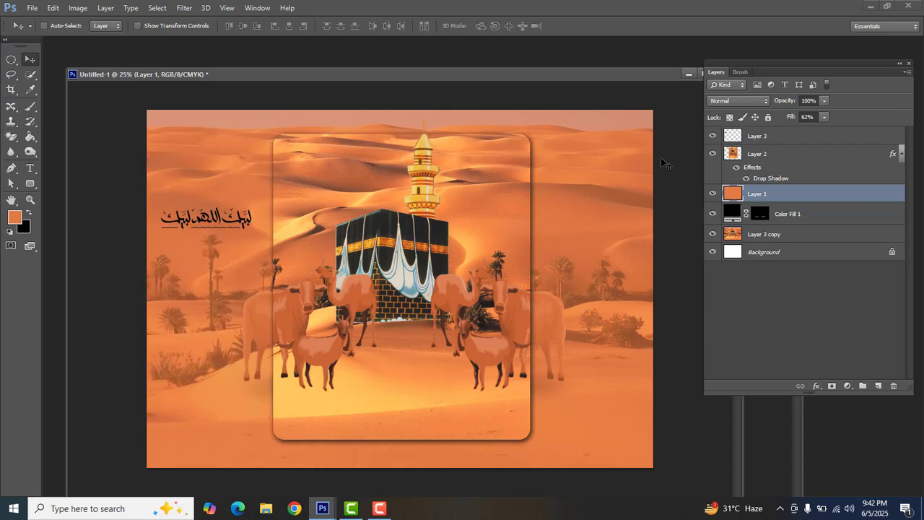
Move the calligraphy to the top of the rounded centre panel and enlarge it across the minaret's tip and the panel's upper edge.
click(762, 137)
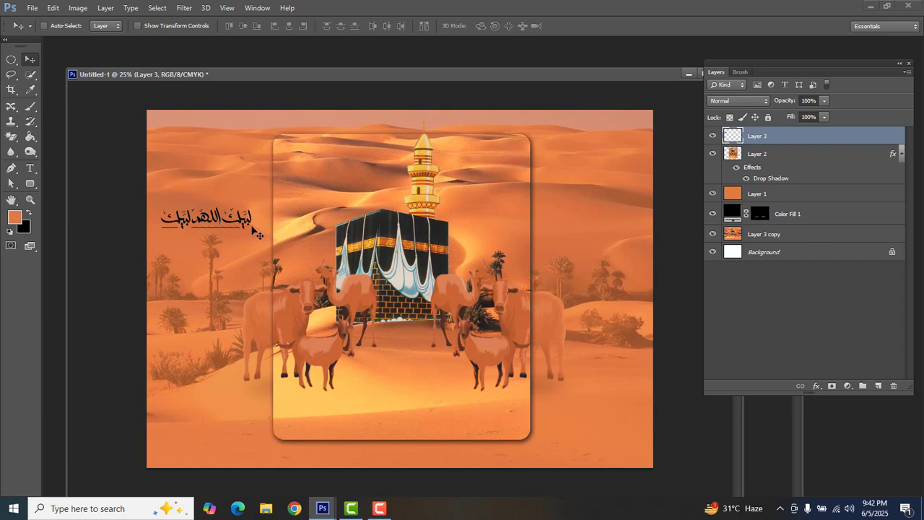
drag(262, 216, 405, 157)
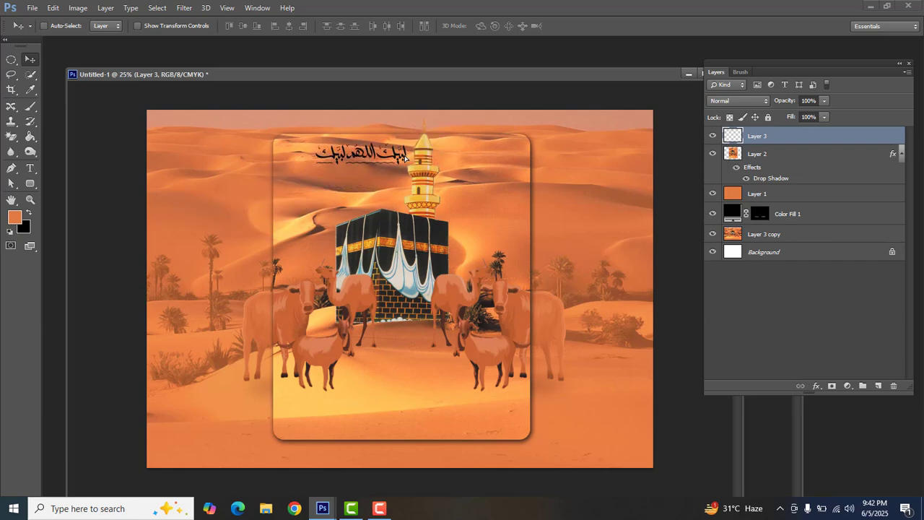
key(ctrl+t)
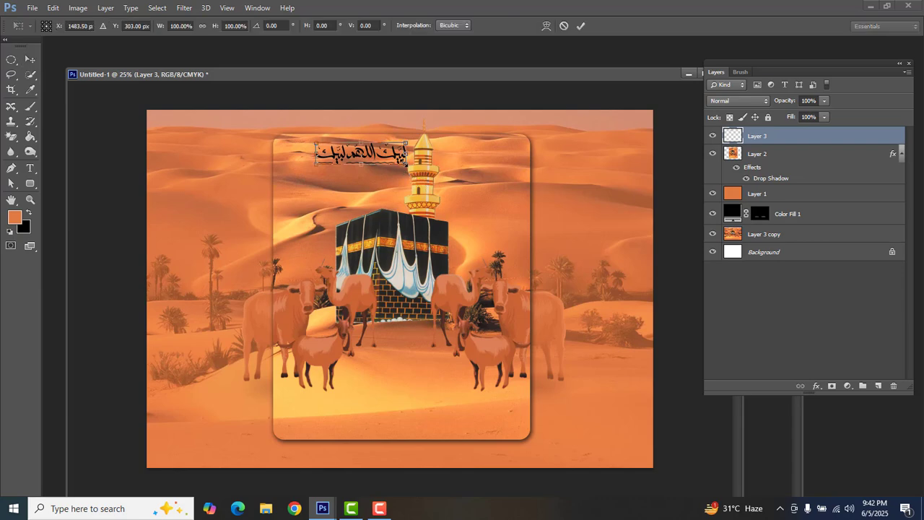
drag(470, 175, 460, 145)
key(Return)
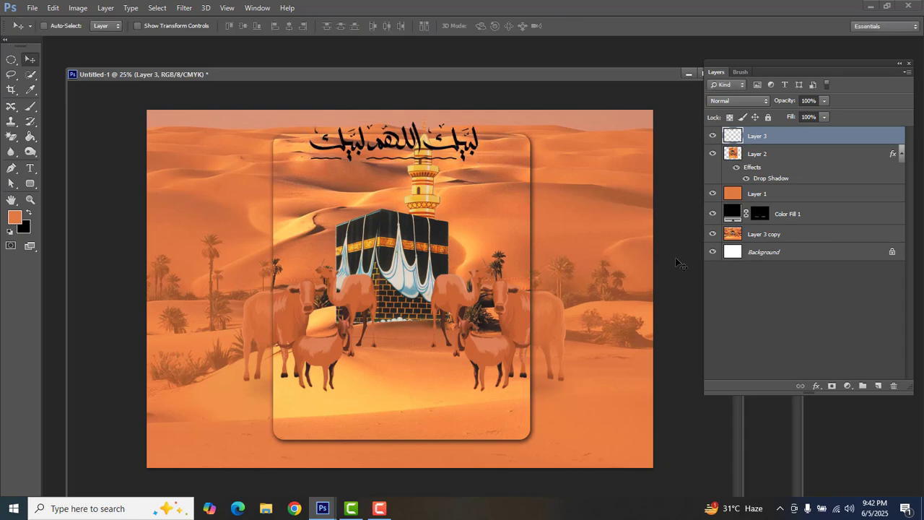
Add an outside stroke to the calligraphy in near-white #fdf3f3 with a size of 6 px.
click(817, 386)
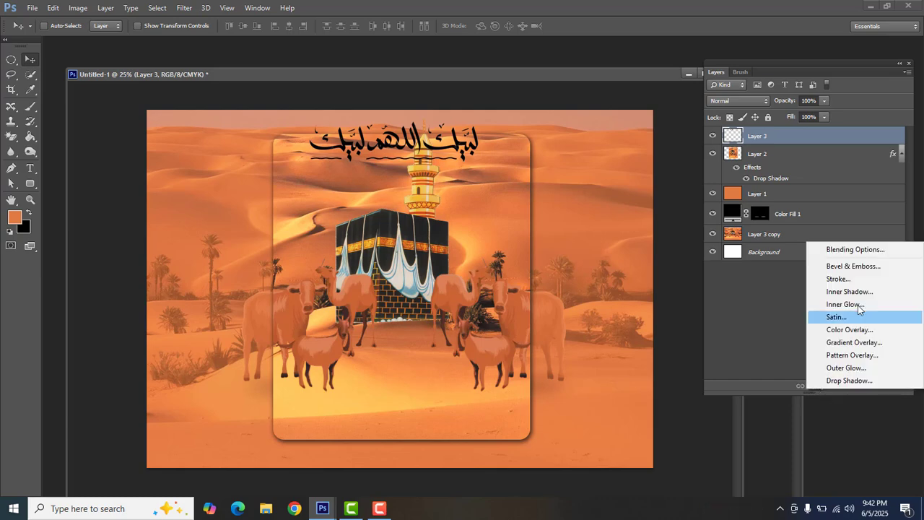
click(858, 280)
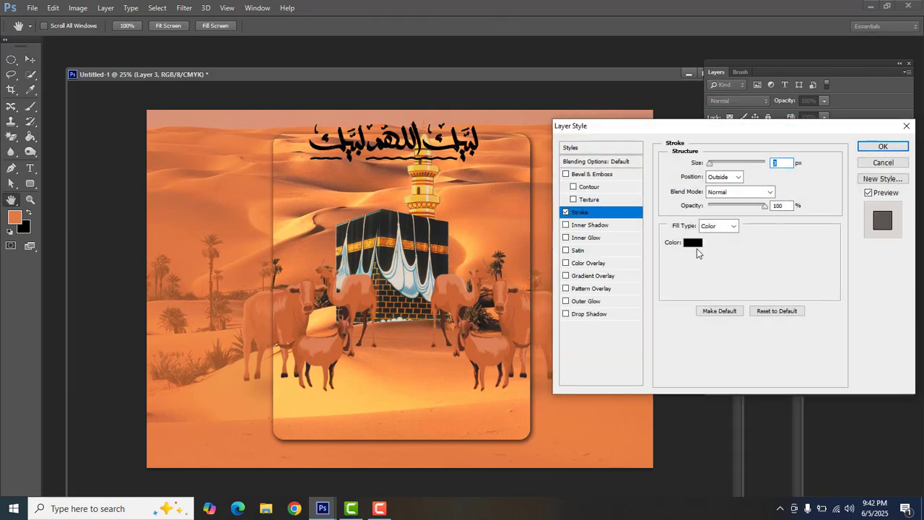
click(691, 247)
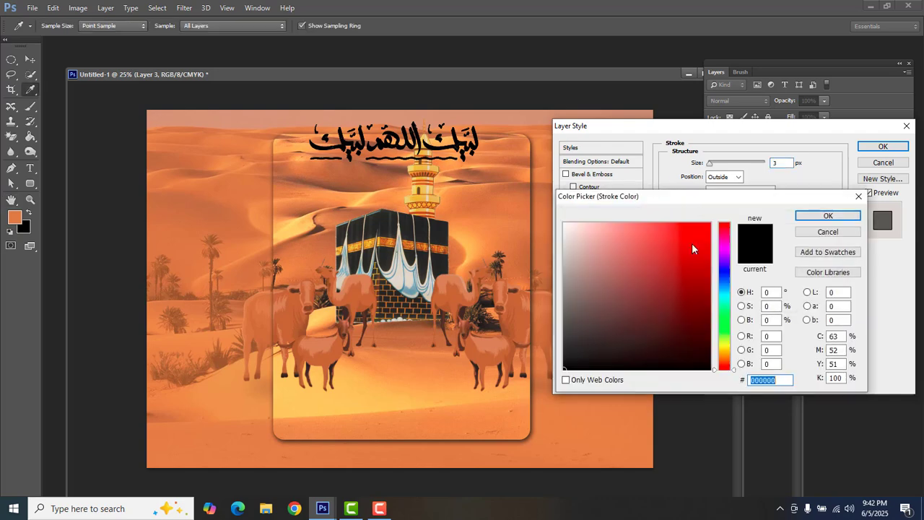
click(569, 224)
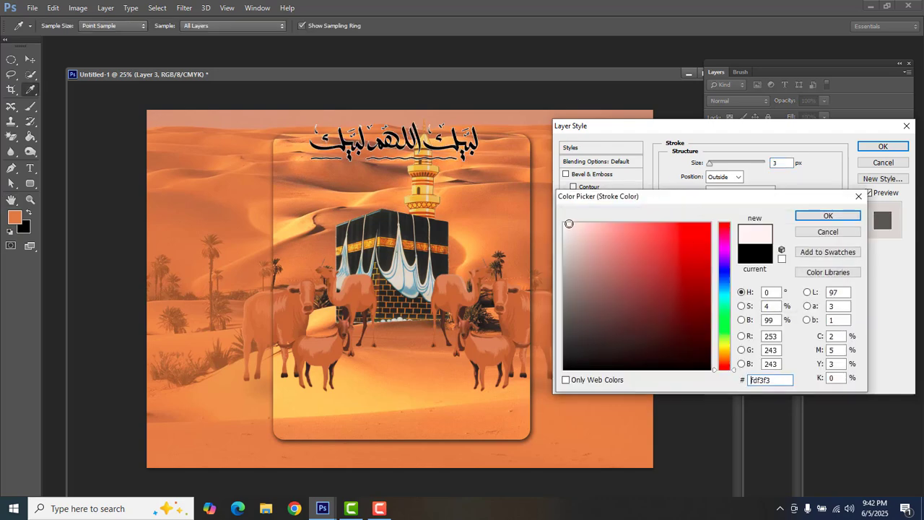
click(825, 216)
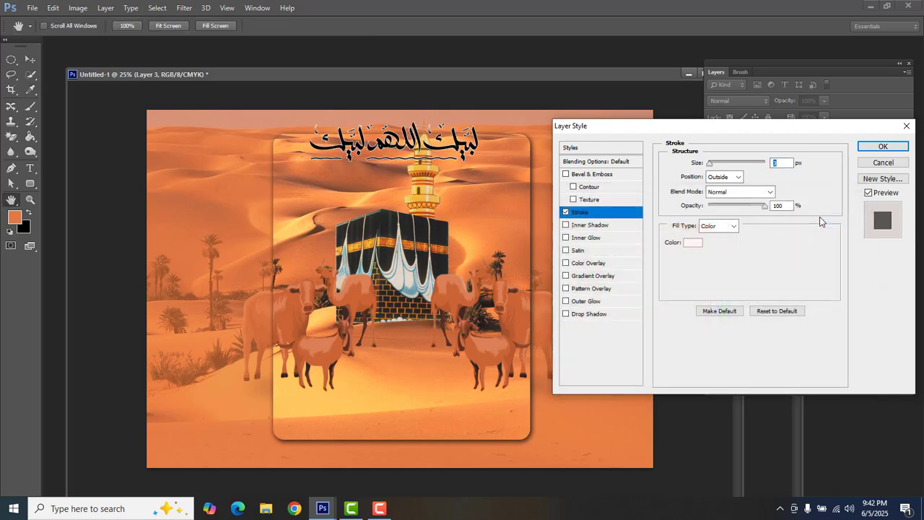
click(711, 165)
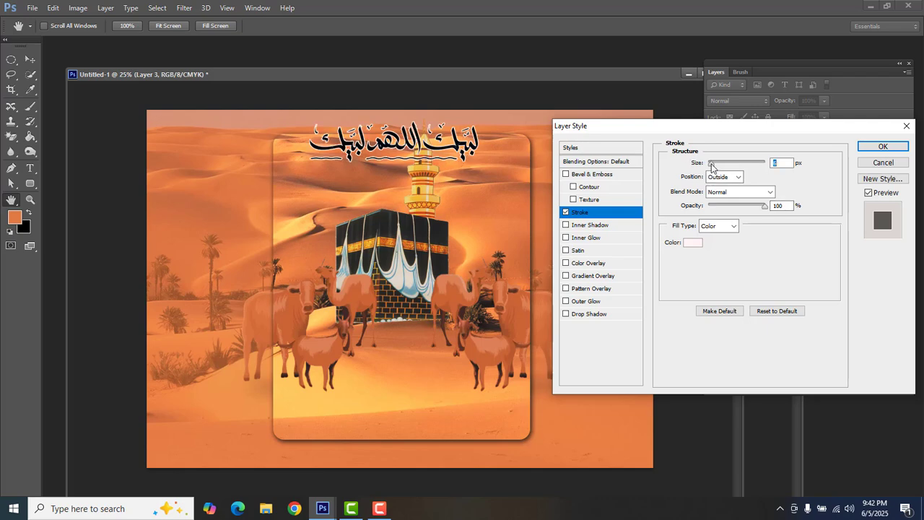
click(879, 148)
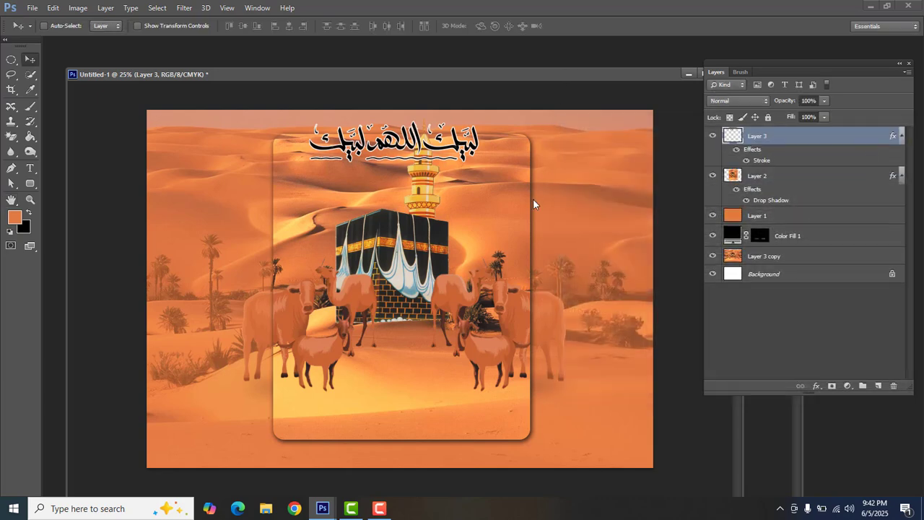
Copy the golden lantern from its transparent image into the poster, near the lower-left corner of the rounded panel.
drag(579, 75, 551, 77)
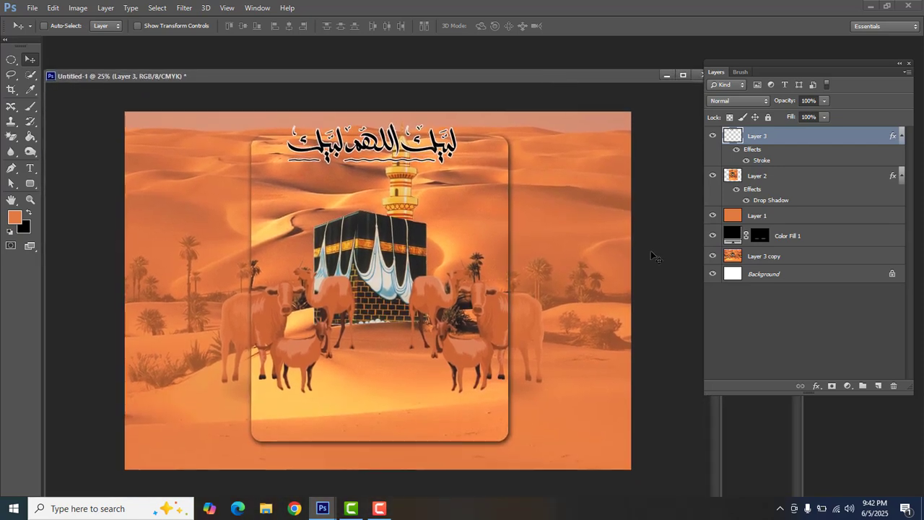
drag(553, 332, 717, 302)
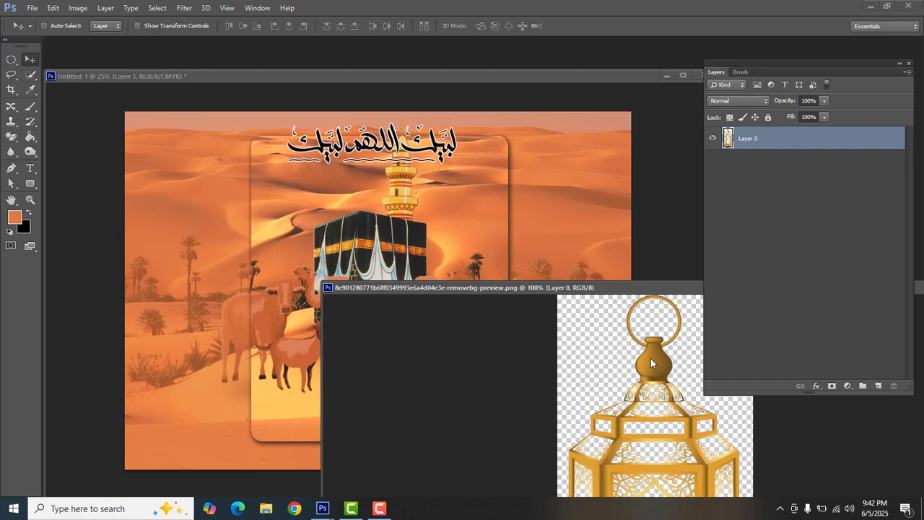
right_click(651, 358)
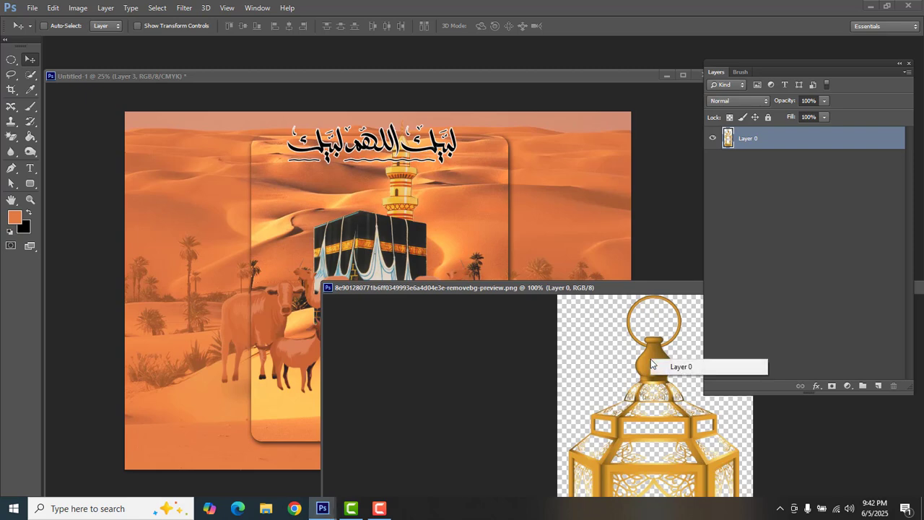
click(646, 360)
drag(651, 368, 226, 381)
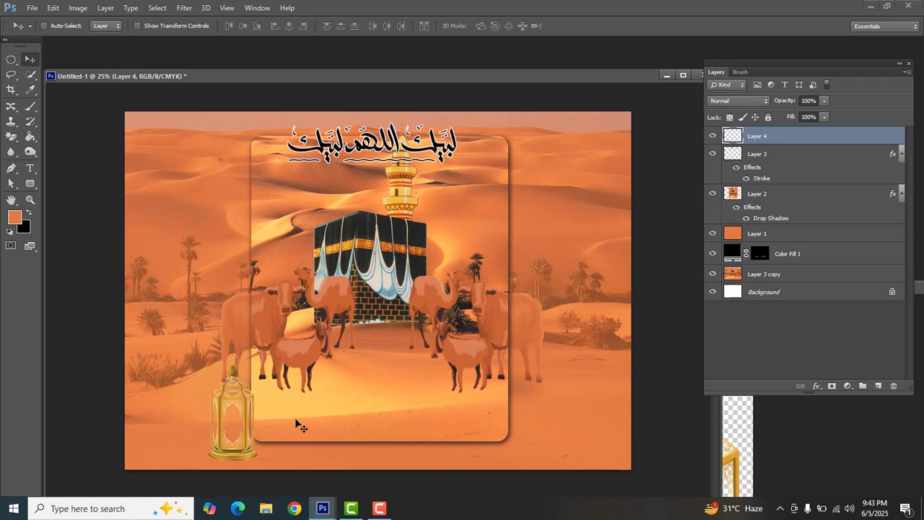
Enlarge the lantern in place so it rises from the poster's lower edge to the left cow's body.
key(ctrl+t)
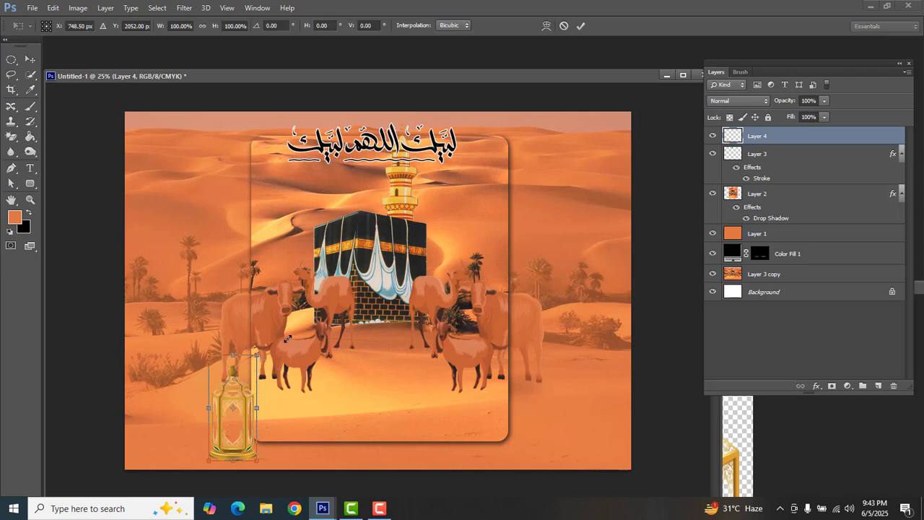
drag(287, 338, 293, 316)
drag(269, 377, 258, 379)
key(Return)
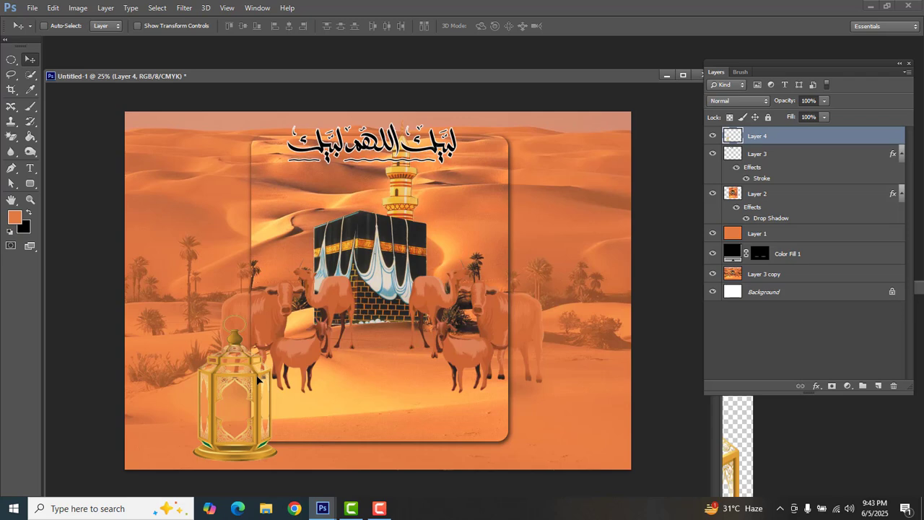
Duplicate the lantern, scale the copy to about 62.5% width and 69% height, and overlap it with the first lantern's right side.
drag(258, 379, 332, 380)
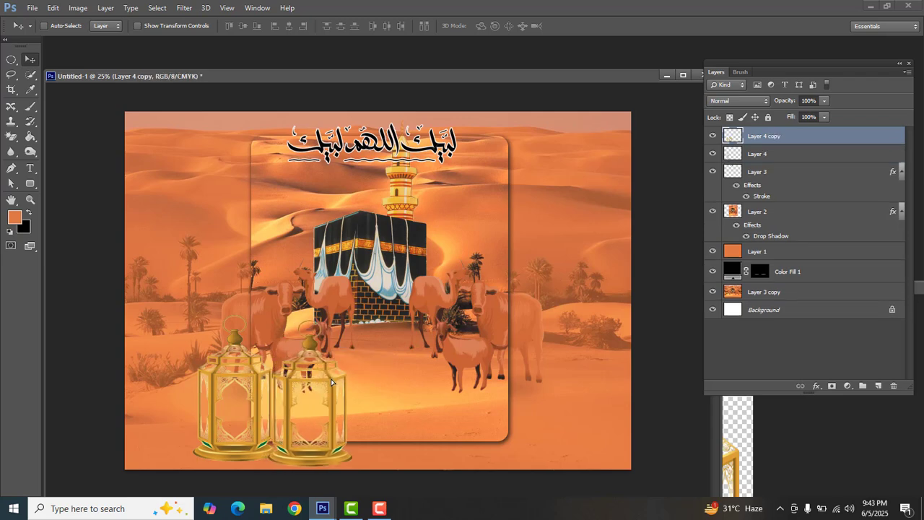
key(ctrl+t)
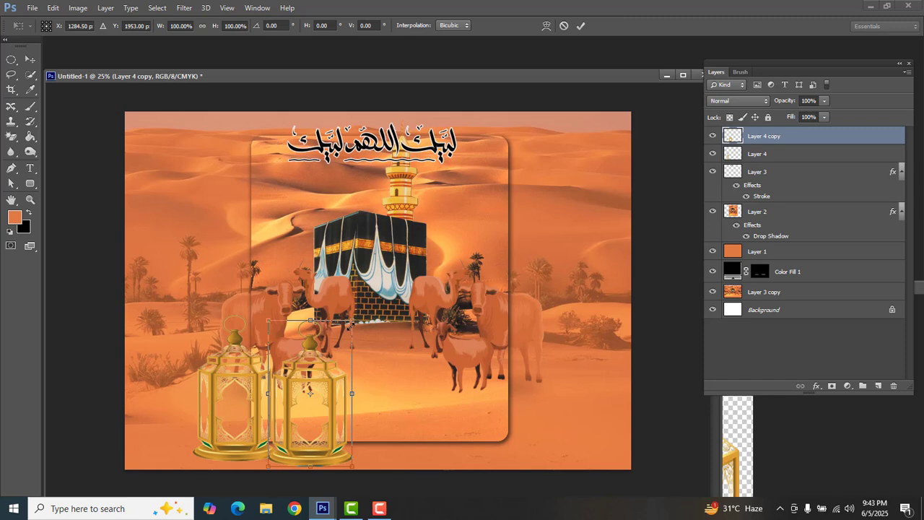
drag(348, 325, 320, 366)
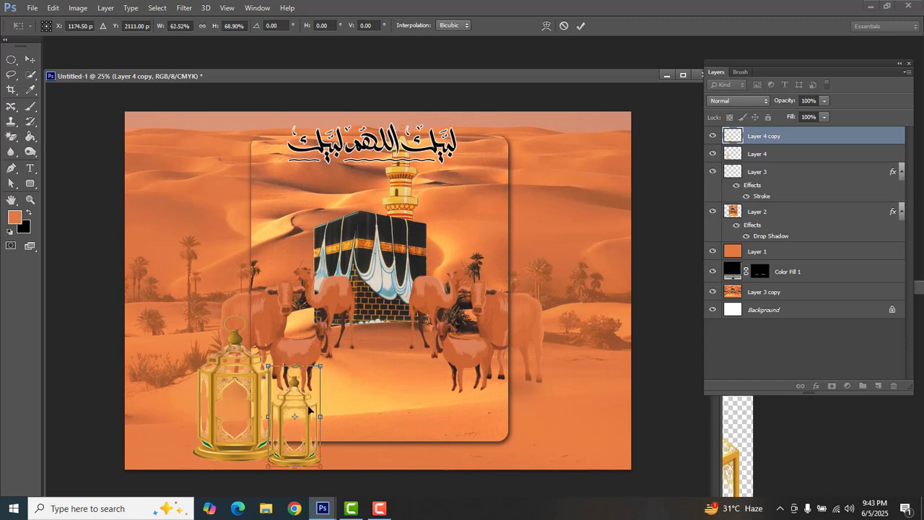
mouse_move(309, 410)
mouse_down()
mouse_move(293, 410)
mouse_move(294, 402)
mouse_up()
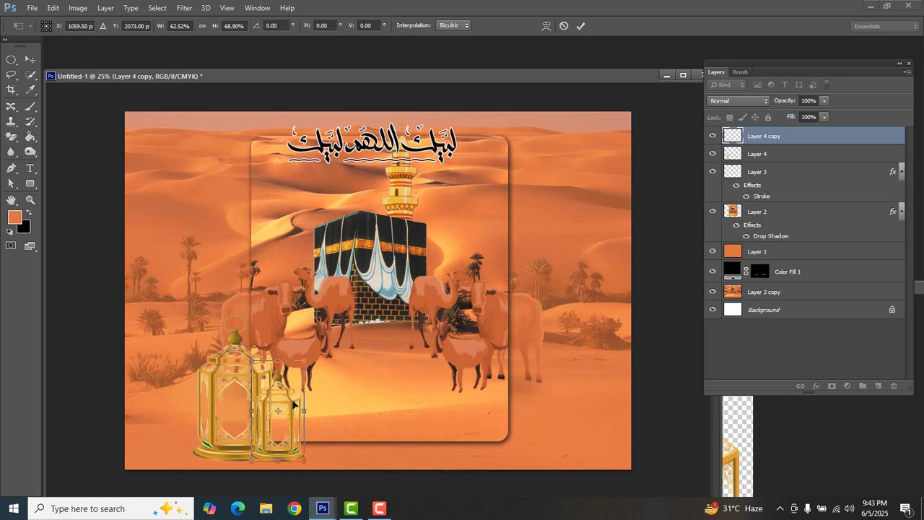
key(Return)
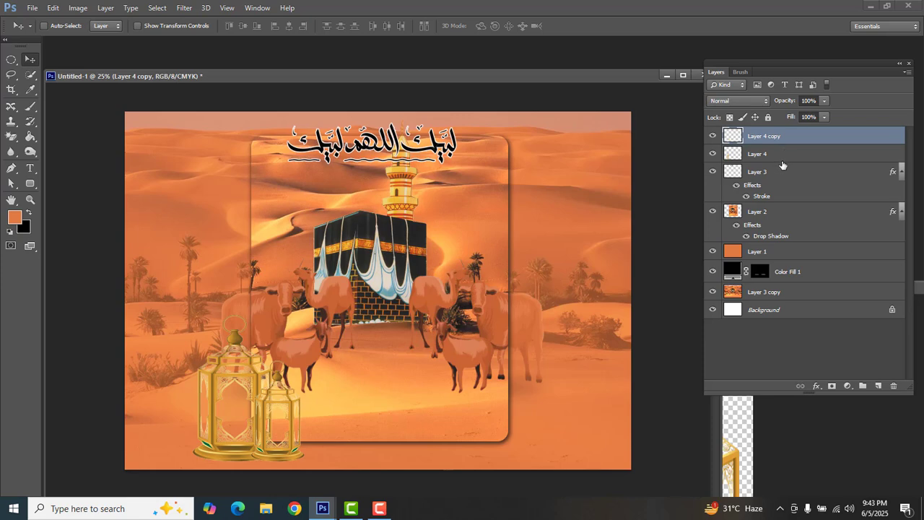
Merge the two lanterns into one layer and apply an Inner Bevel emboss with the depth raised to about 184%.
key(Delete)
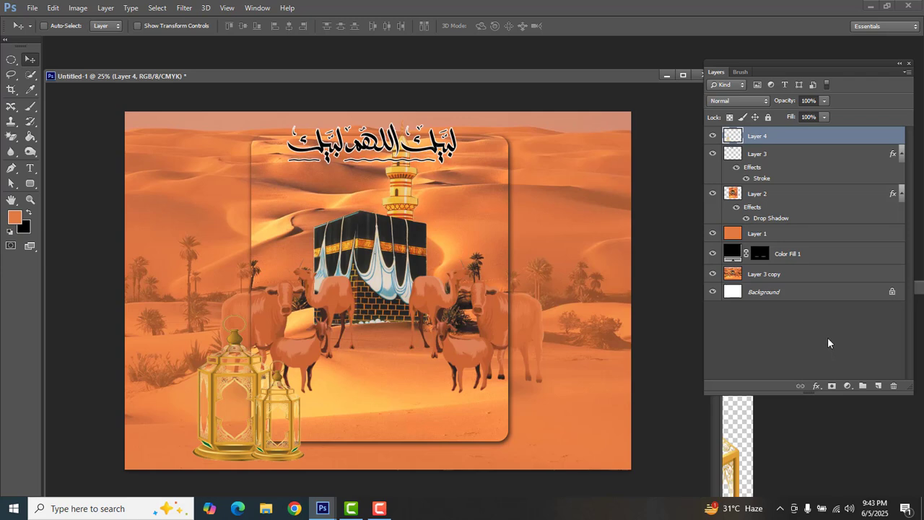
click(817, 386)
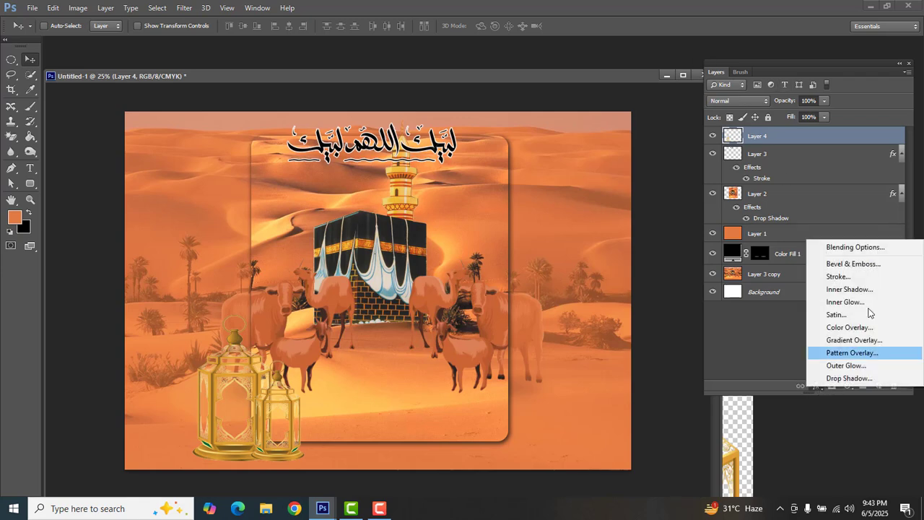
click(877, 267)
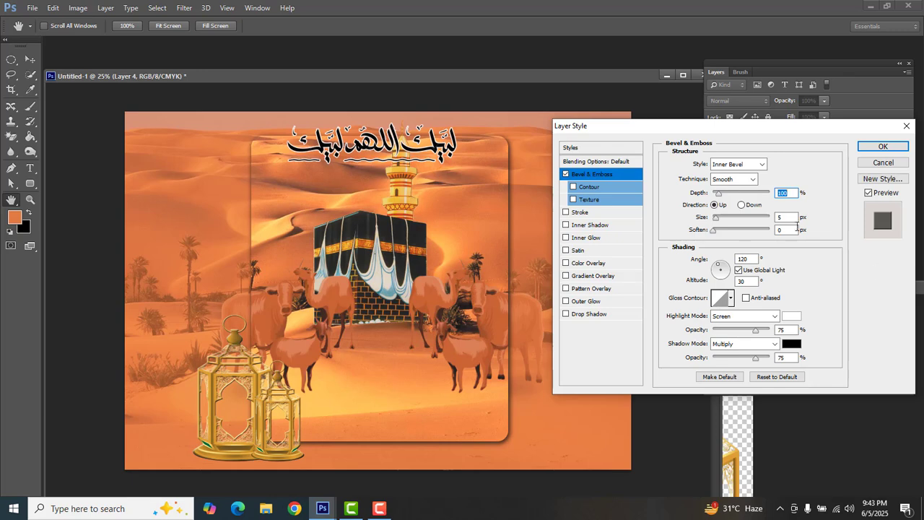
drag(719, 194, 725, 197)
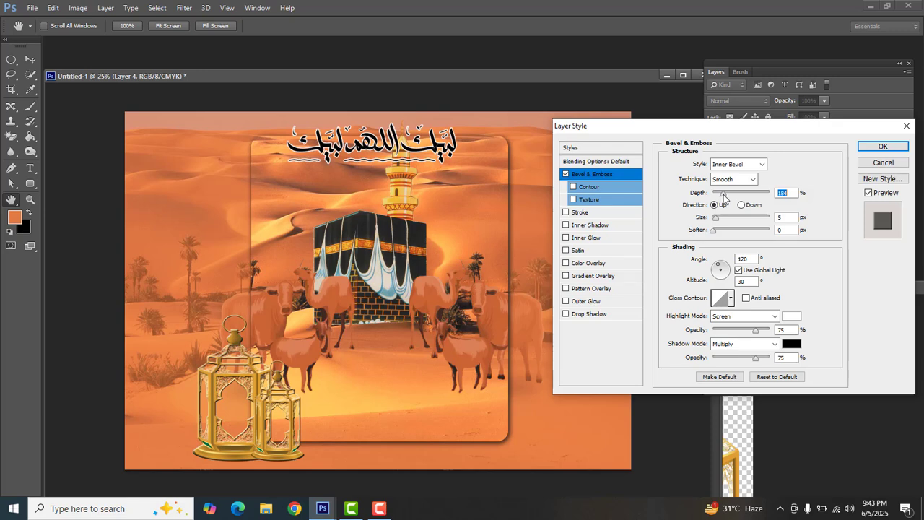
click(882, 147)
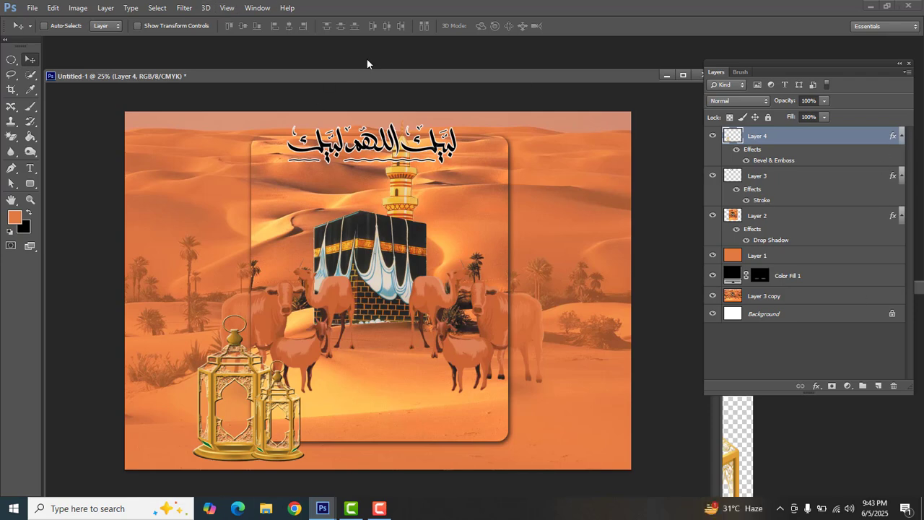
Put away the lantern's source image and bring the poster window back to the middle of the workspace.
drag(431, 78, 324, 156)
click(634, 344)
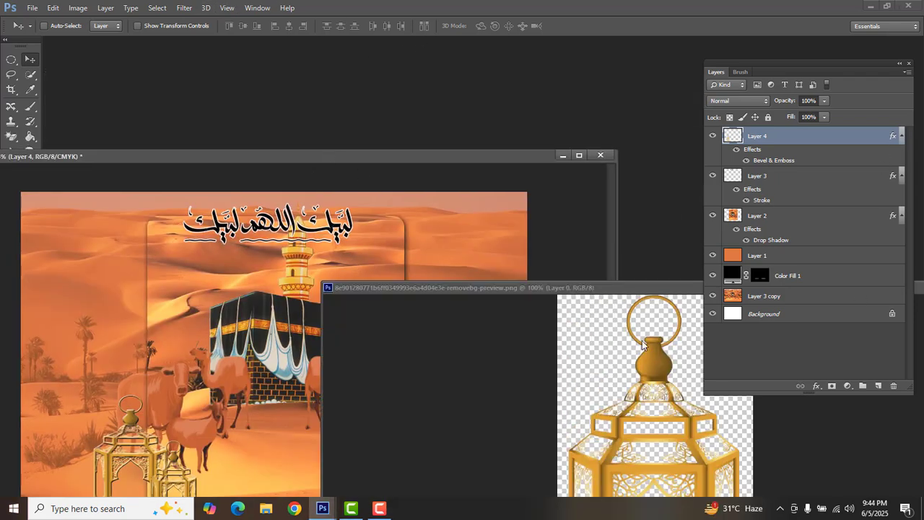
drag(632, 292, 197, 287)
click(547, 282)
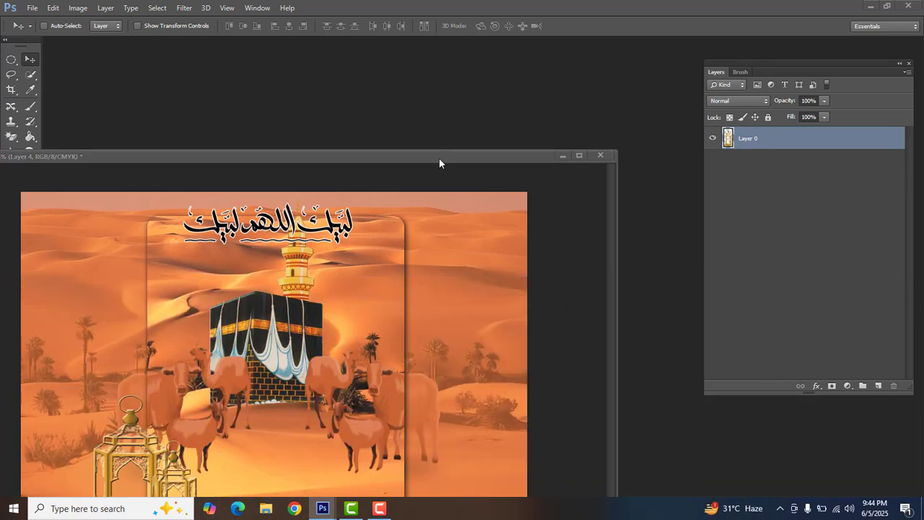
drag(439, 164, 554, 75)
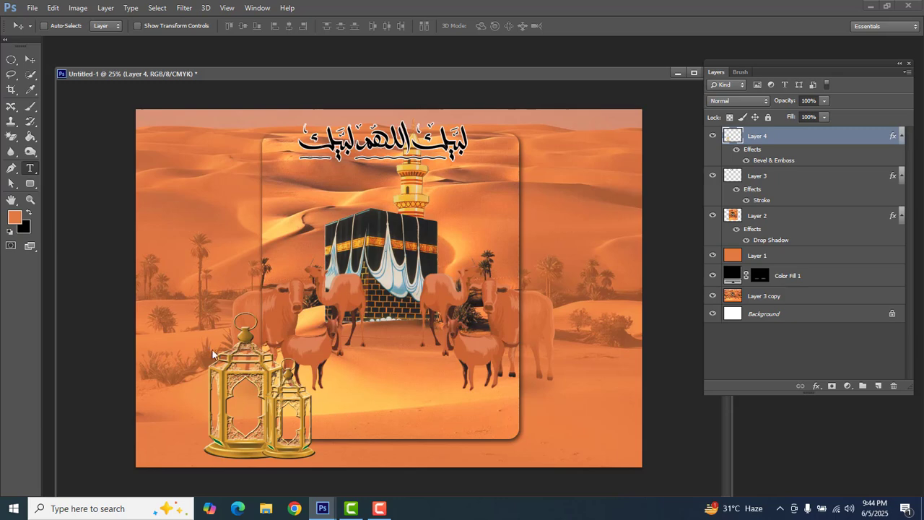
Swap the foreground colour to black and add the text "EID UL ADHA" below the animals in the rounded panel.
click(30, 212)
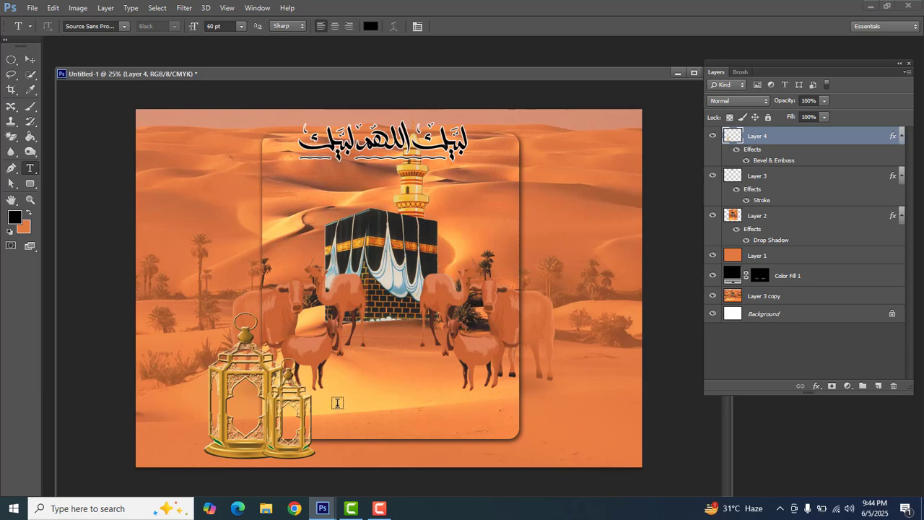
click(337, 403)
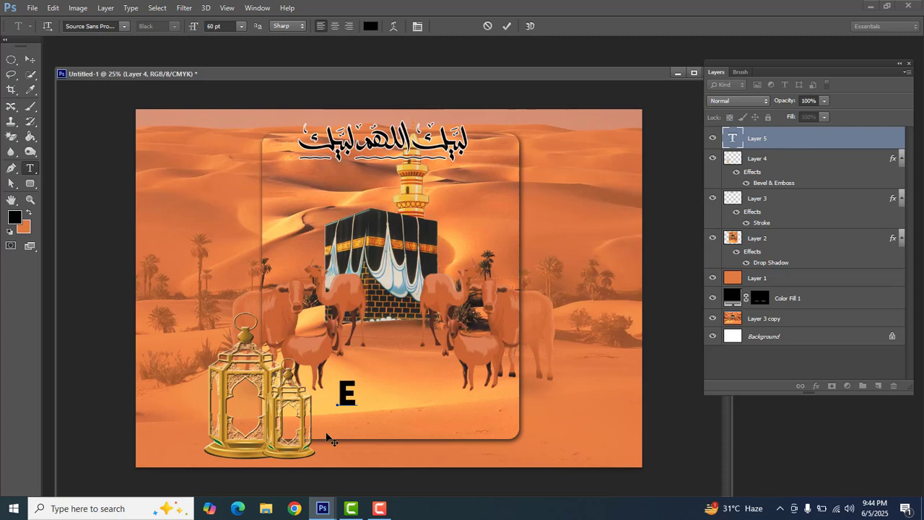
text(ID UL )
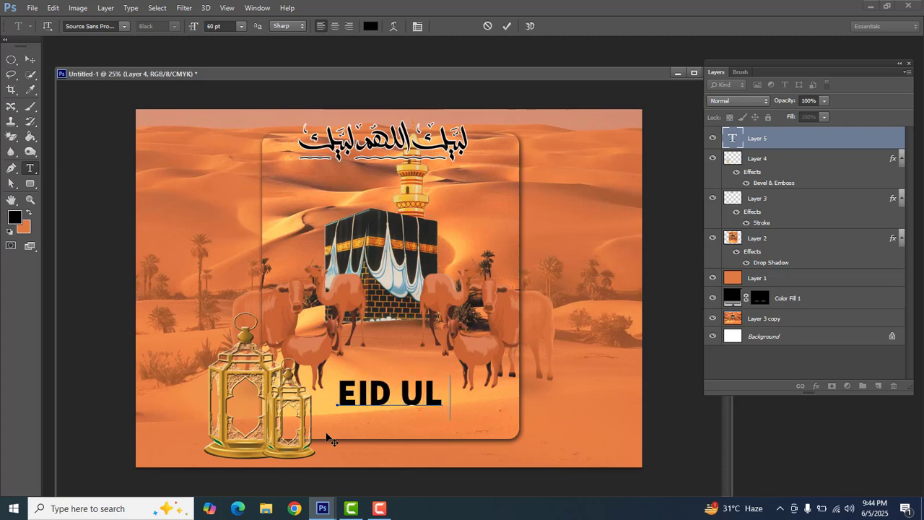
text(ADHA)
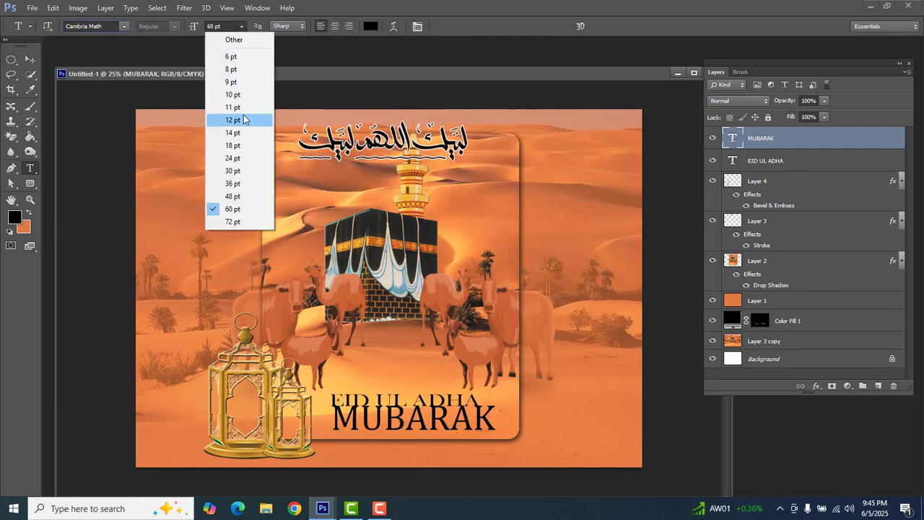
Reduce the MUBARAK text to a font size of 18 pt.
click(245, 111)
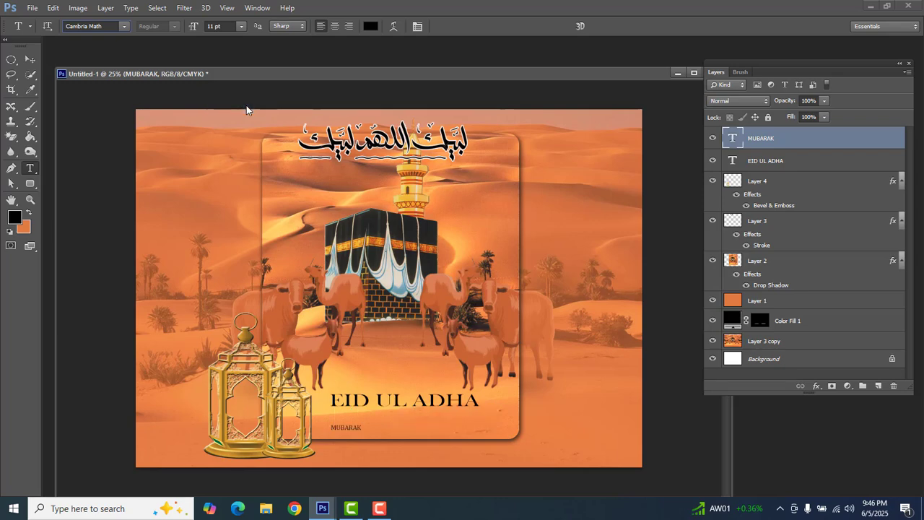
click(242, 27)
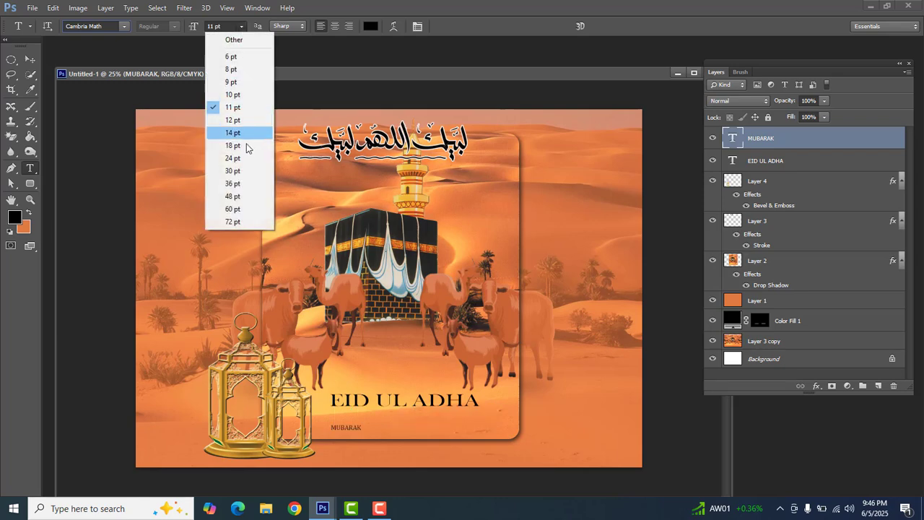
click(244, 147)
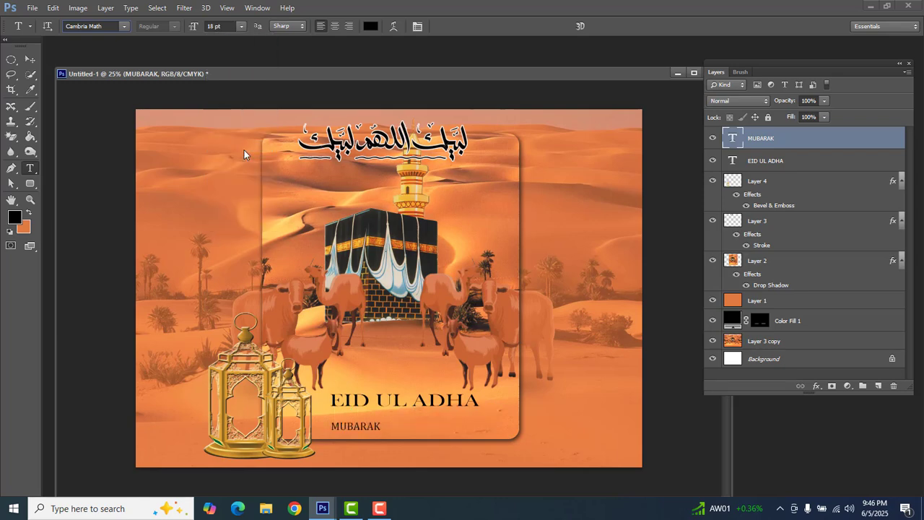
Set the tracking of the MUBARAK text to 1000.
click(417, 26)
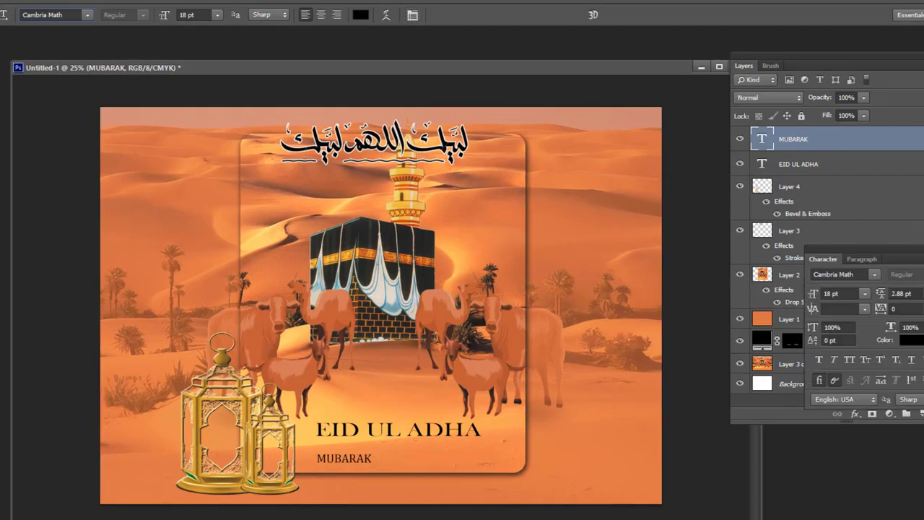
drag(889, 250, 666, 101)
click(699, 161)
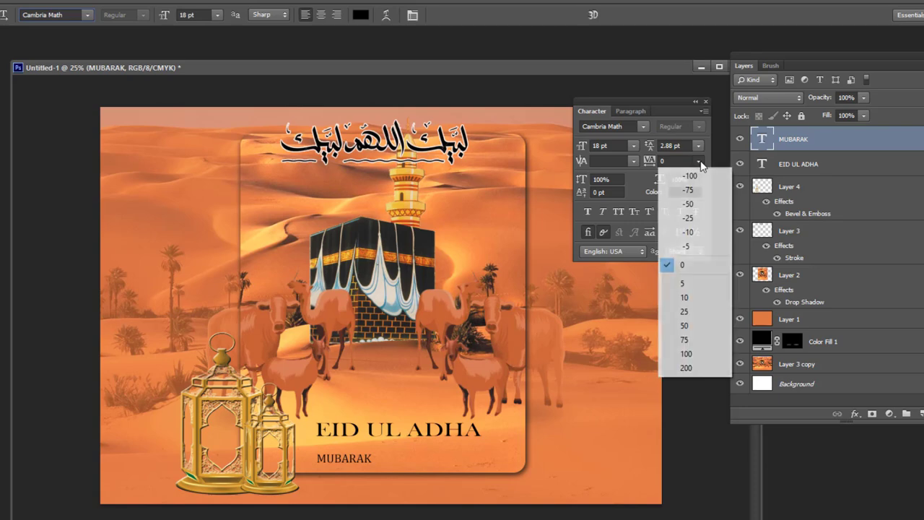
click(698, 368)
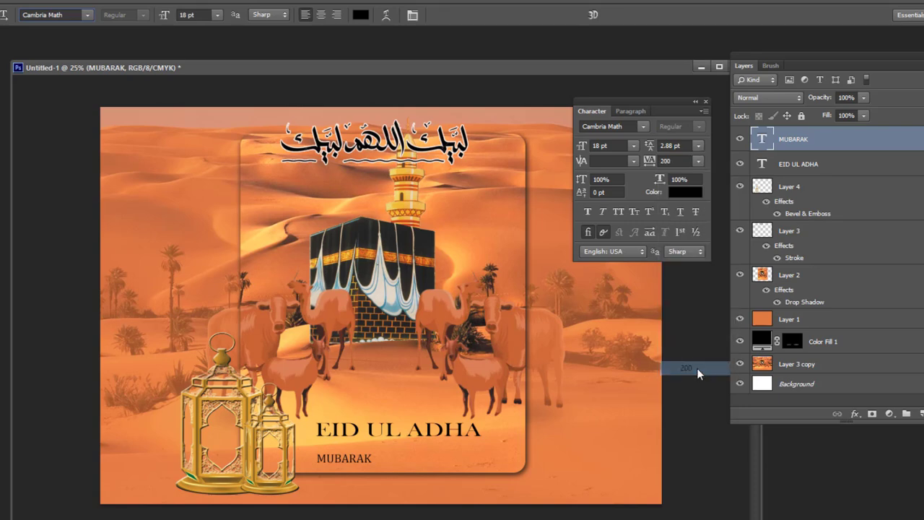
click(680, 160)
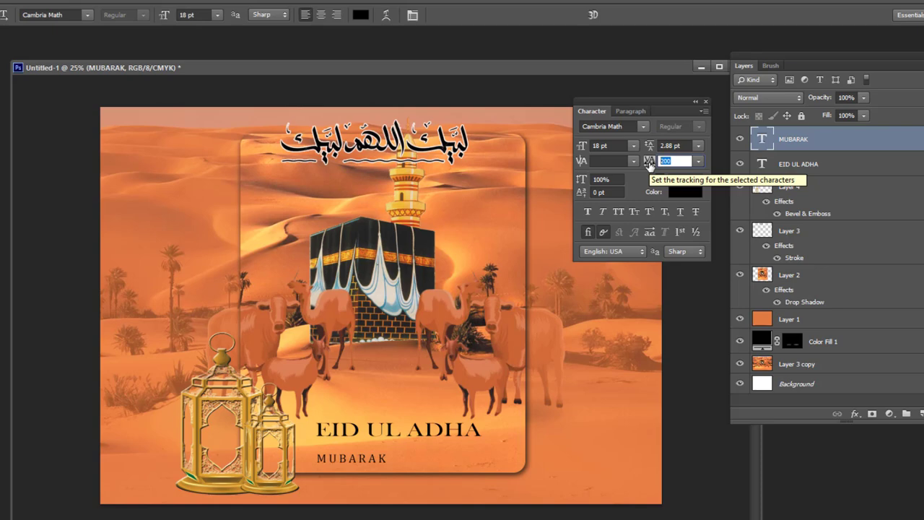
text(1000)
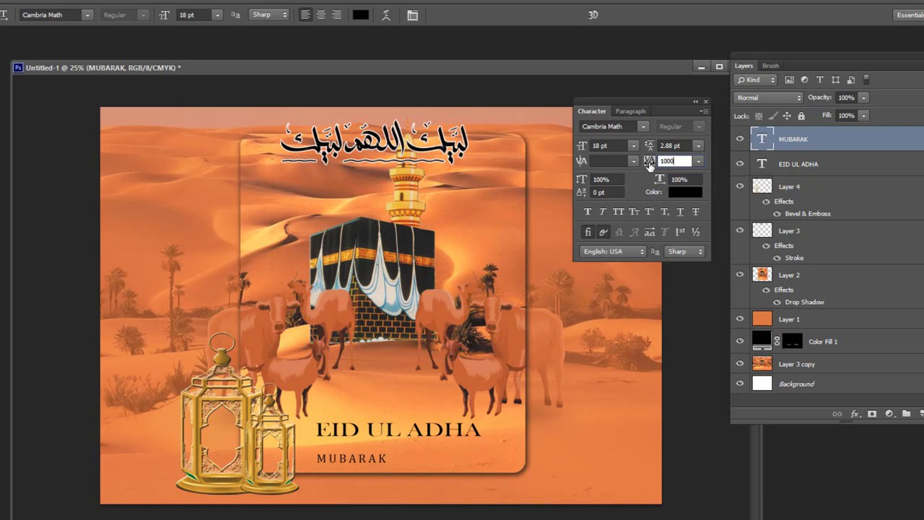
key(Return)
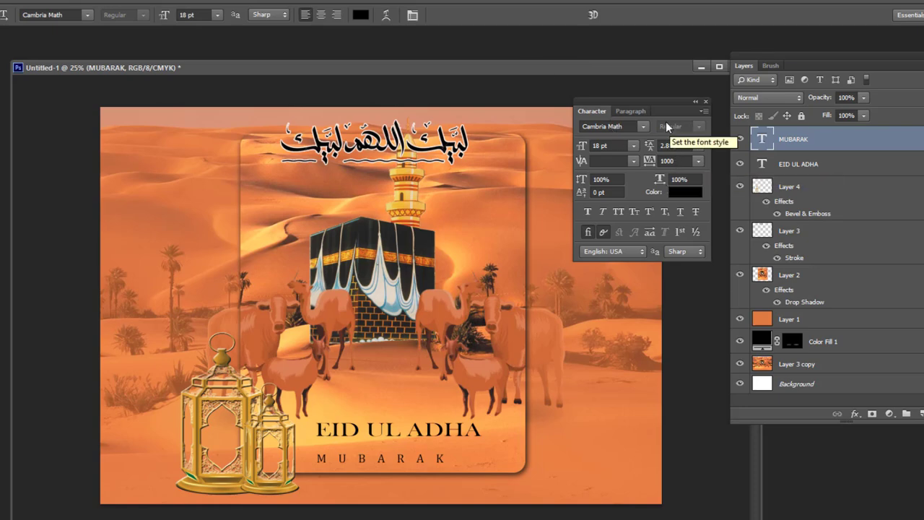
Centre the MUBARAK text closely beneath EID UL ADHA and close the character settings.
drag(657, 101, 649, 40)
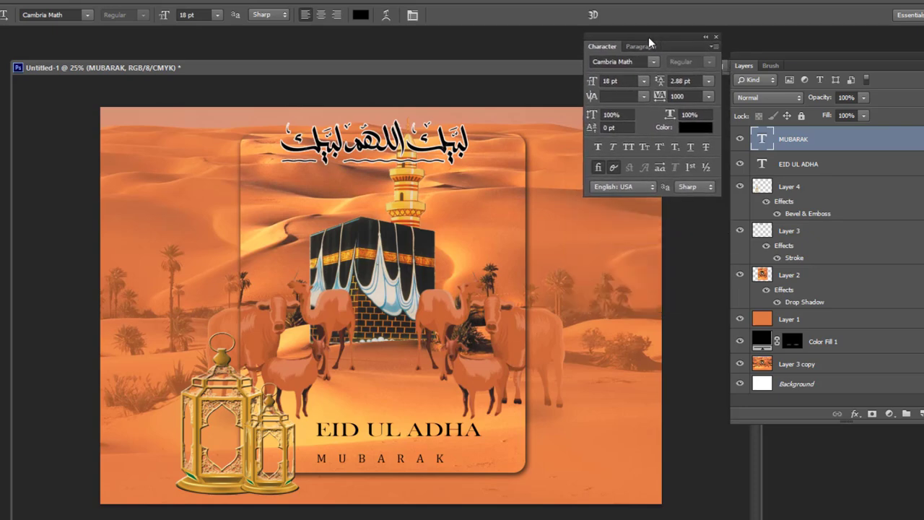
key(v)
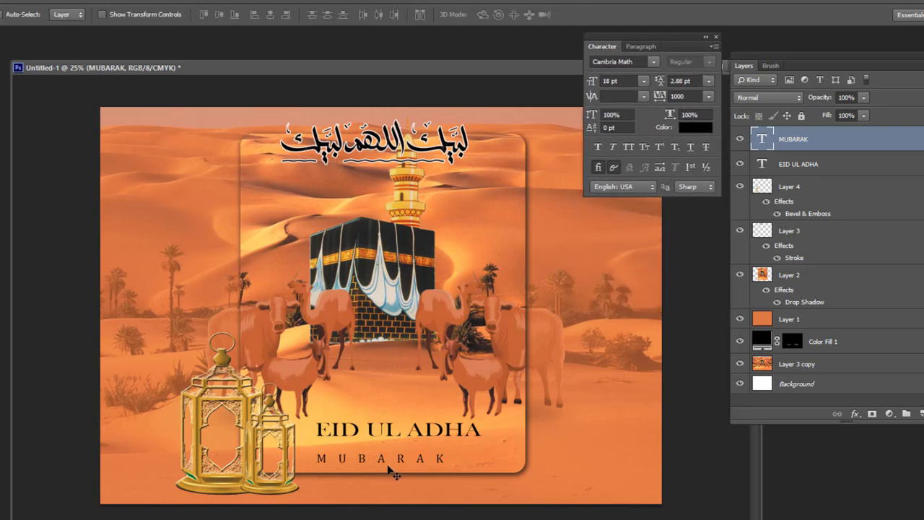
drag(392, 465, 399, 453)
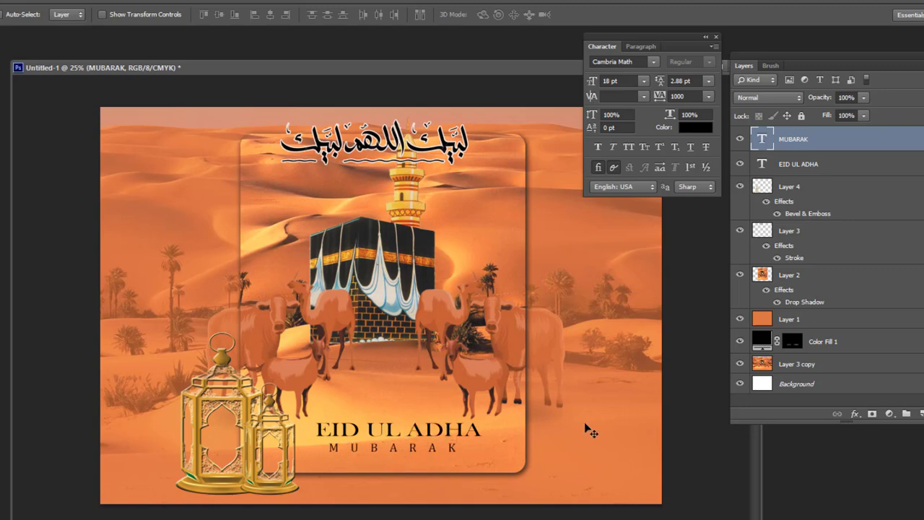
click(716, 36)
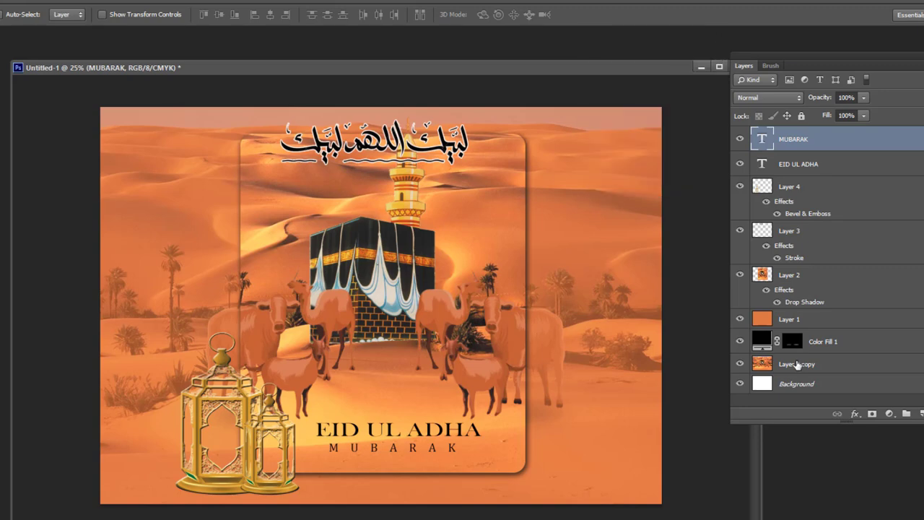
Enlarge the poster view and hide all interface panels to examine the finished design on its own.
drag(804, 56, 845, 46)
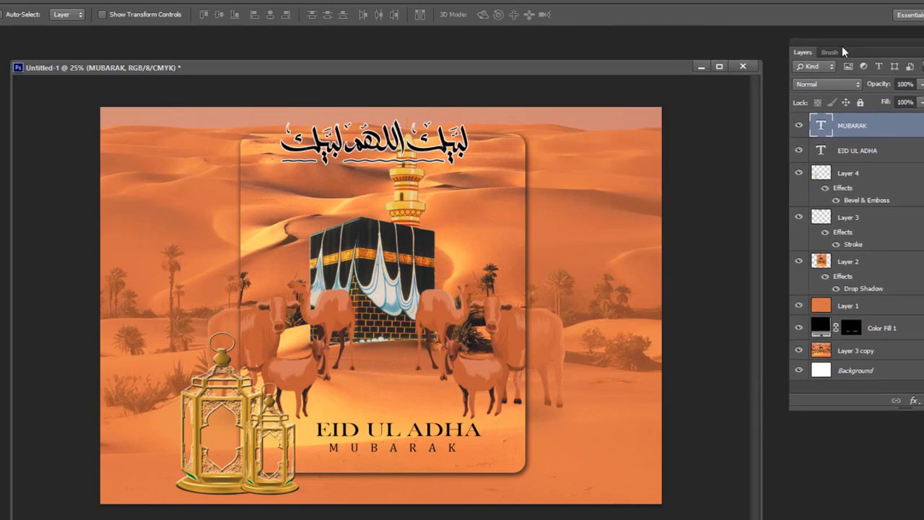
click(720, 67)
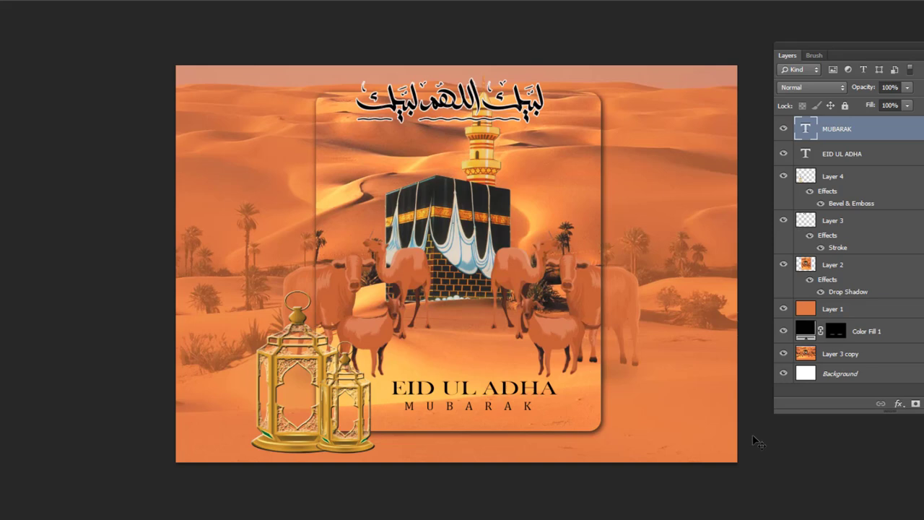
key(Tab)
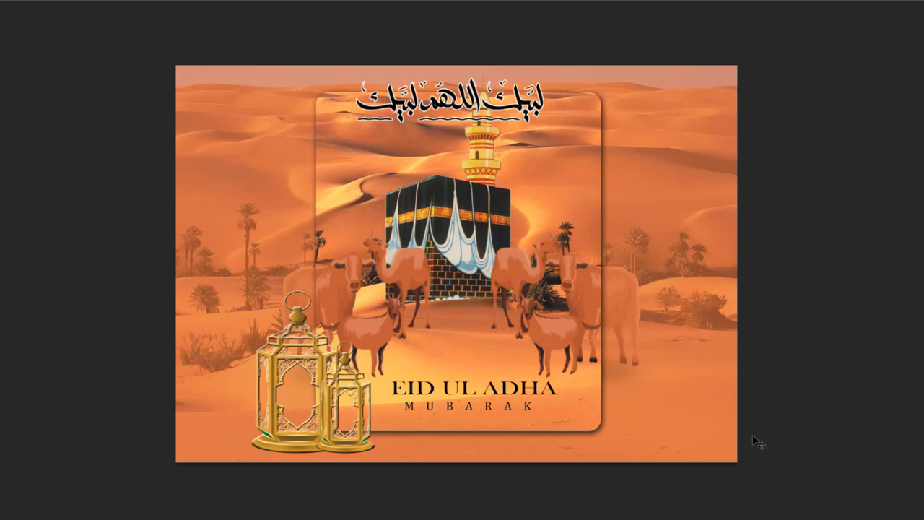